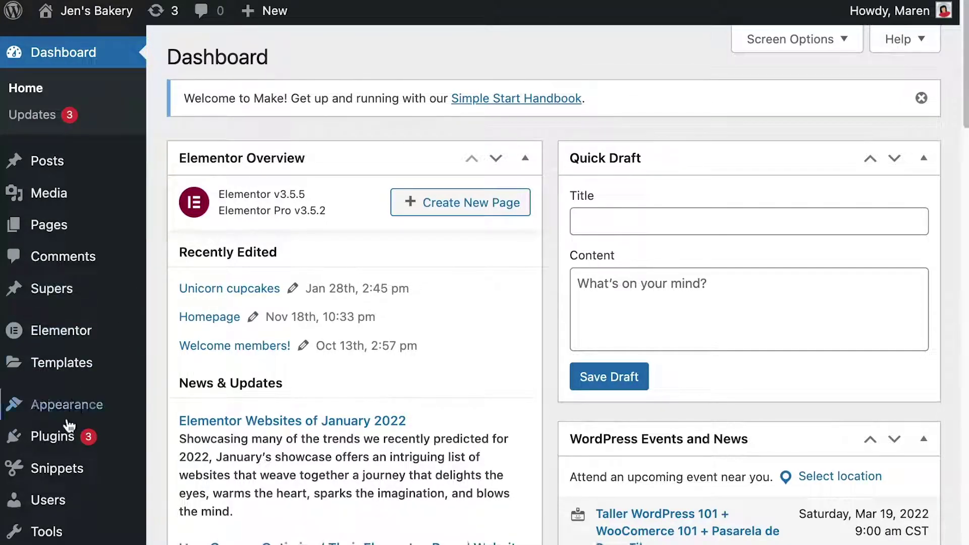
# Search the plugin directory for 'memberful', then install and activate Memberful WP
pyautogui.click(66, 435)
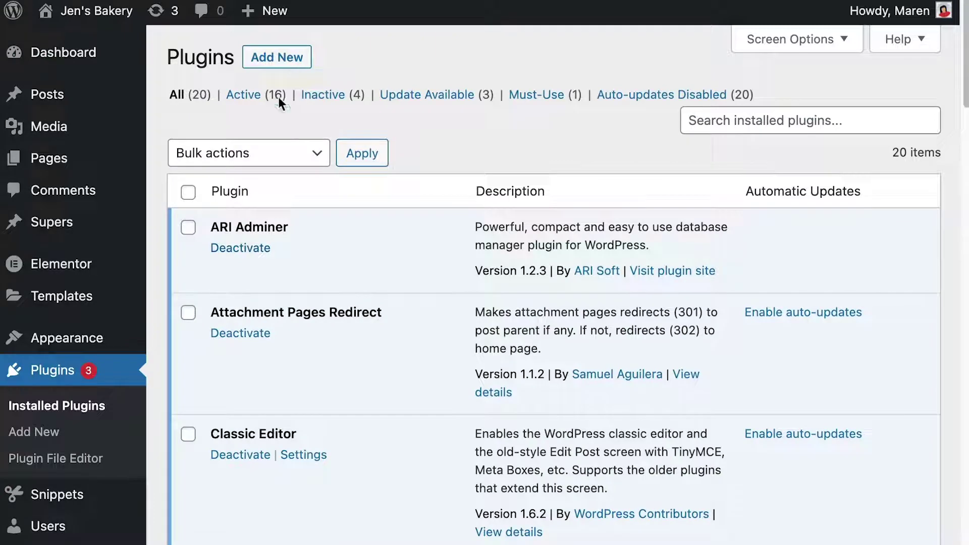
pyautogui.click(290, 64)
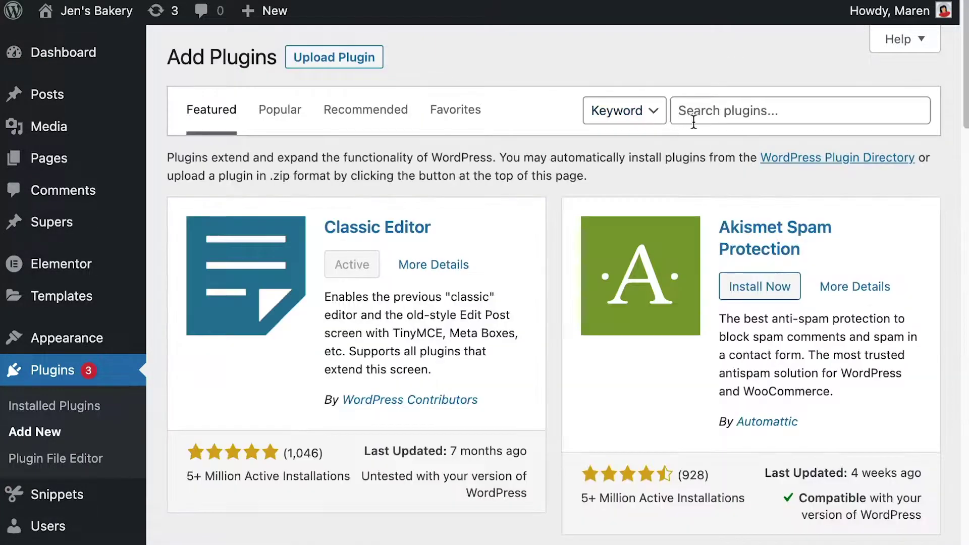
pyautogui.click(702, 121)
pyautogui.write('memberful')
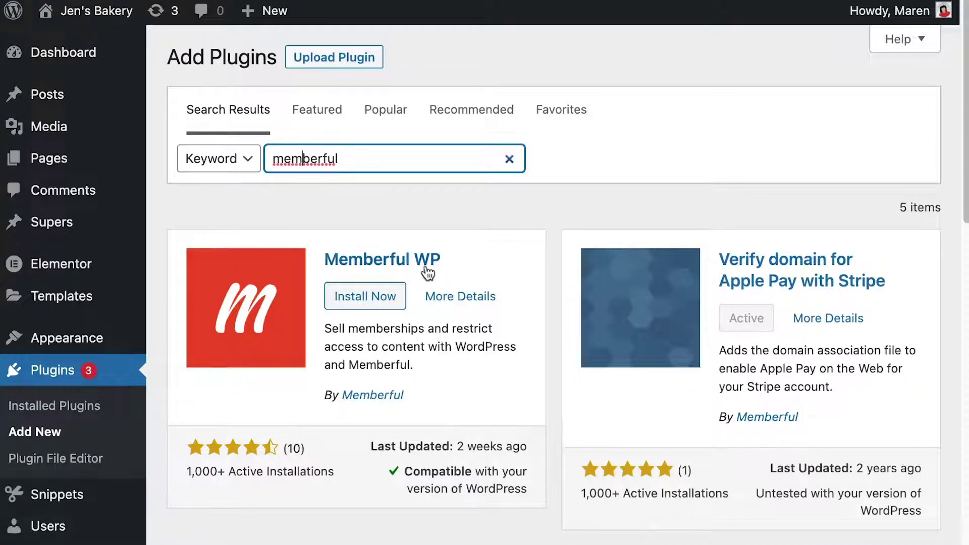
pyautogui.click(377, 299)
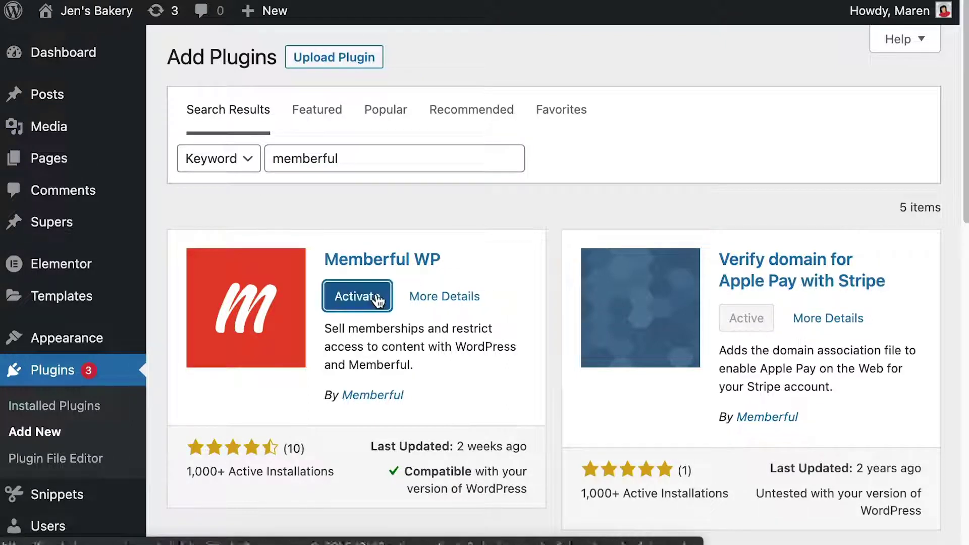
pyautogui.click(365, 307)
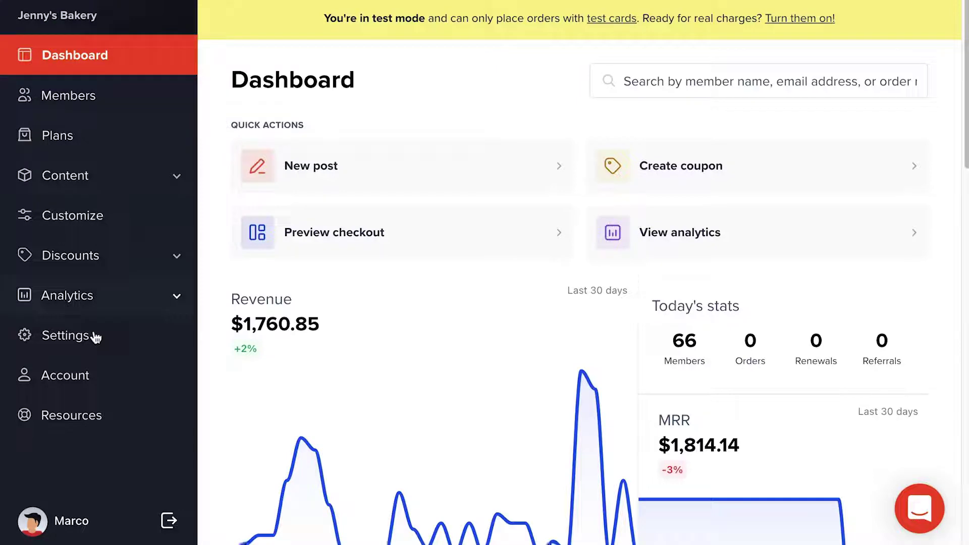
# Choose WordPress in Memberful's website connection settings and copy the registration key
pyautogui.click(90, 348)
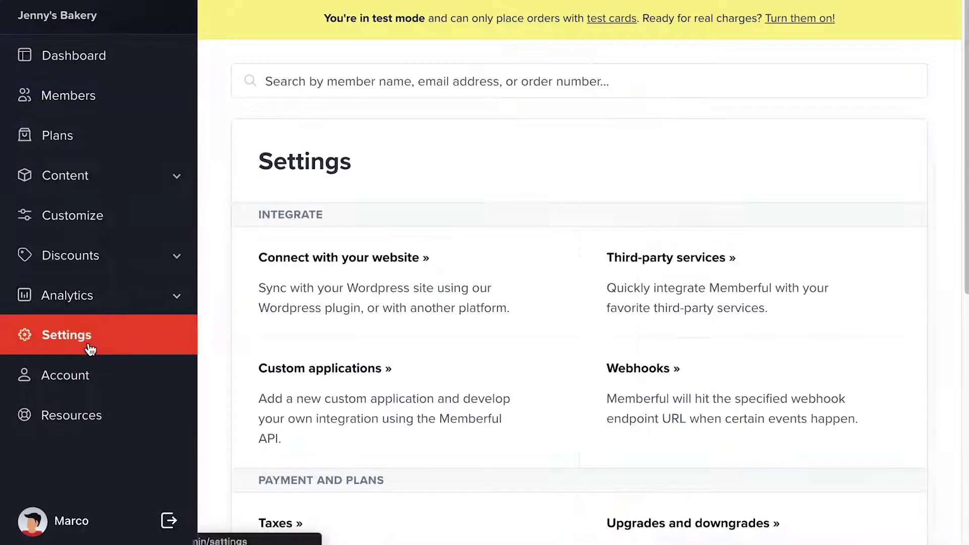
pyautogui.click(324, 258)
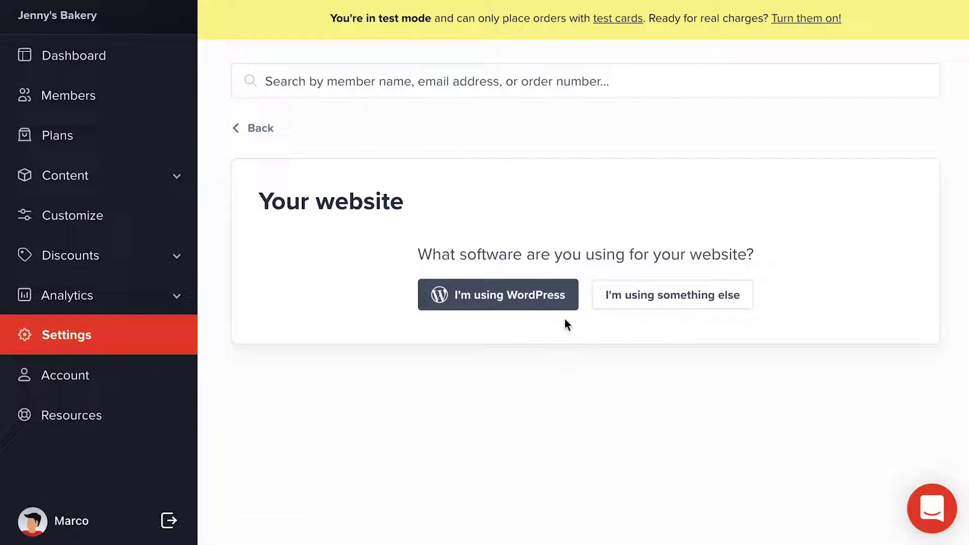
pyautogui.click(506, 297)
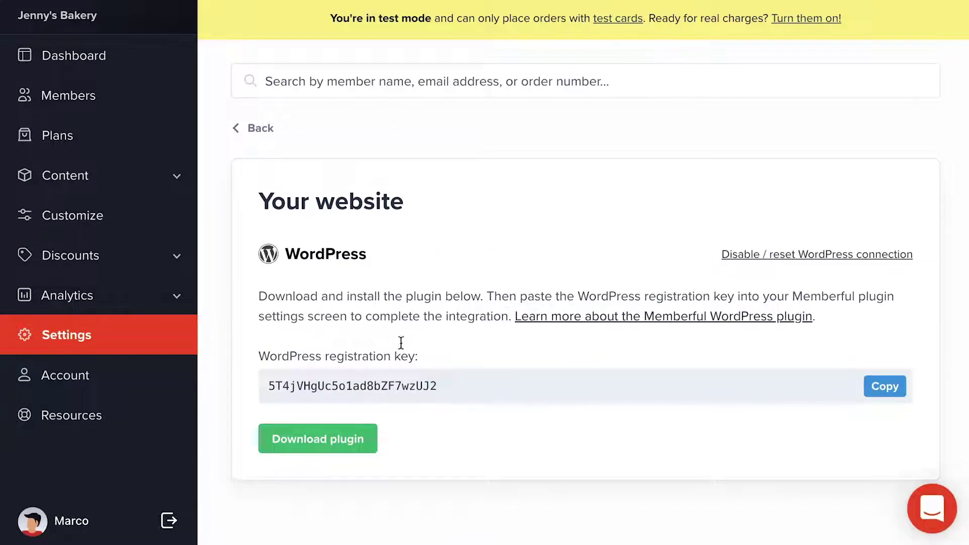
pyautogui.click(878, 395)
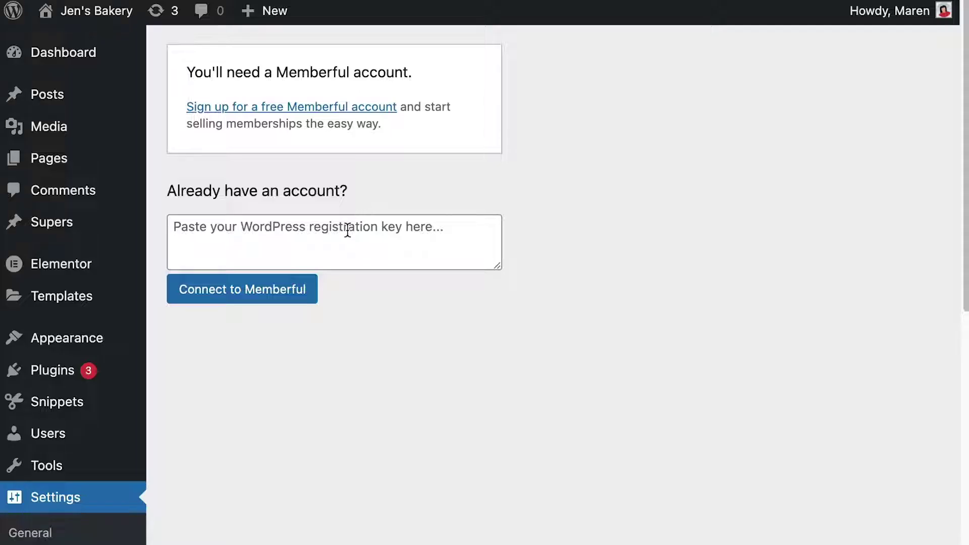
# Paste the registration key into the WordPress plugin and connect to Memberful
pyautogui.click(348, 229)
pyautogui.press('super+v')
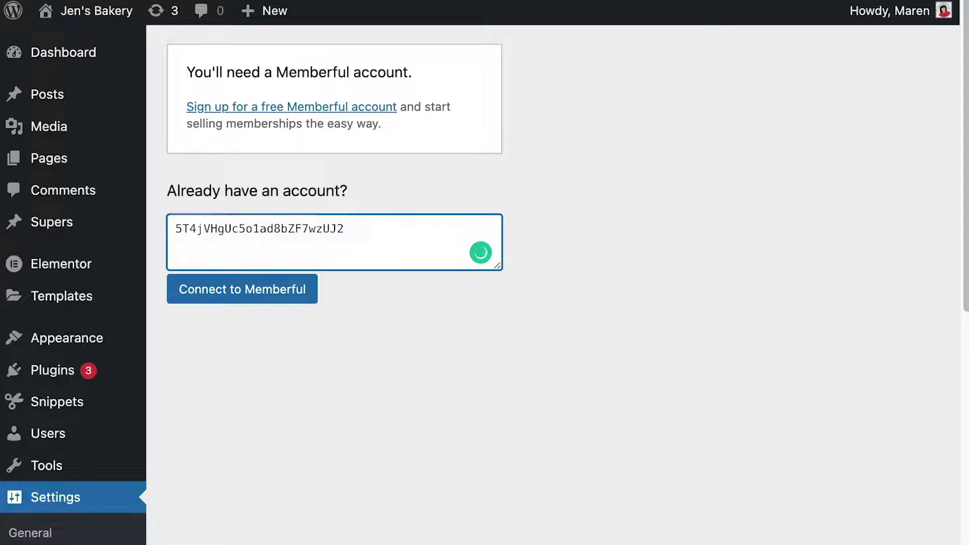
pyautogui.click(268, 298)
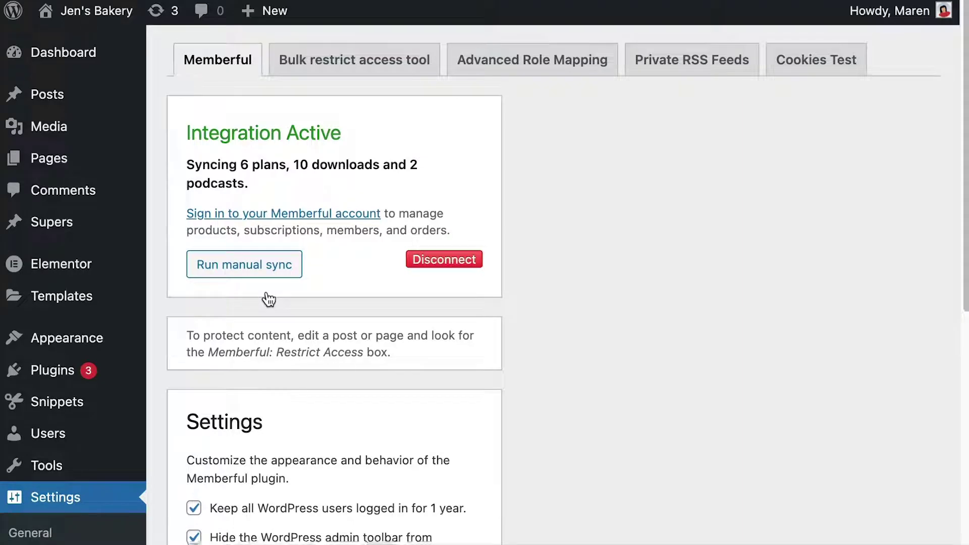
# Review the plugin settings showing 6 plans, 10 downloads and 2 podcasts synced
pyautogui.scroll(-5, 268, 298)
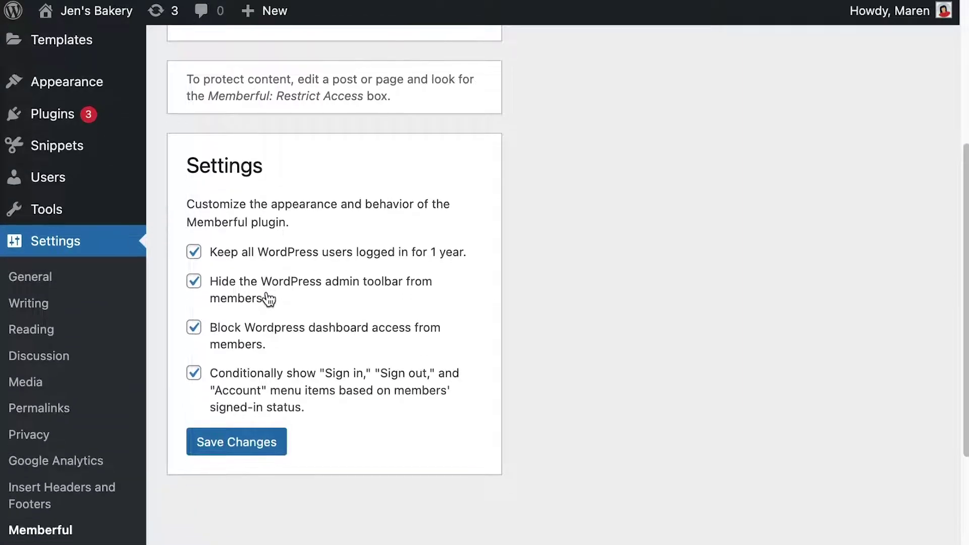
pyautogui.scroll(5, 268, 299)
pyautogui.scroll(-2, 268, 298)
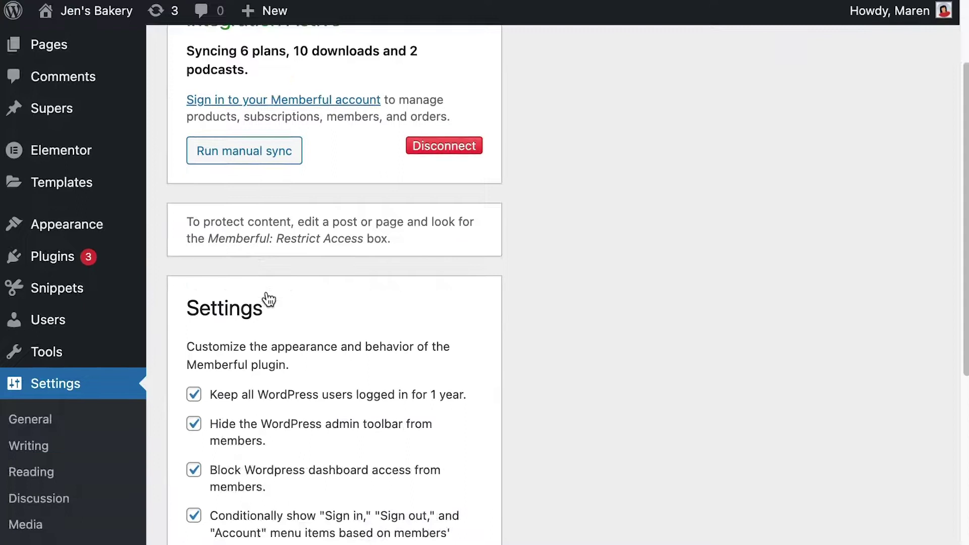
pyautogui.scroll(-2, 268, 298)
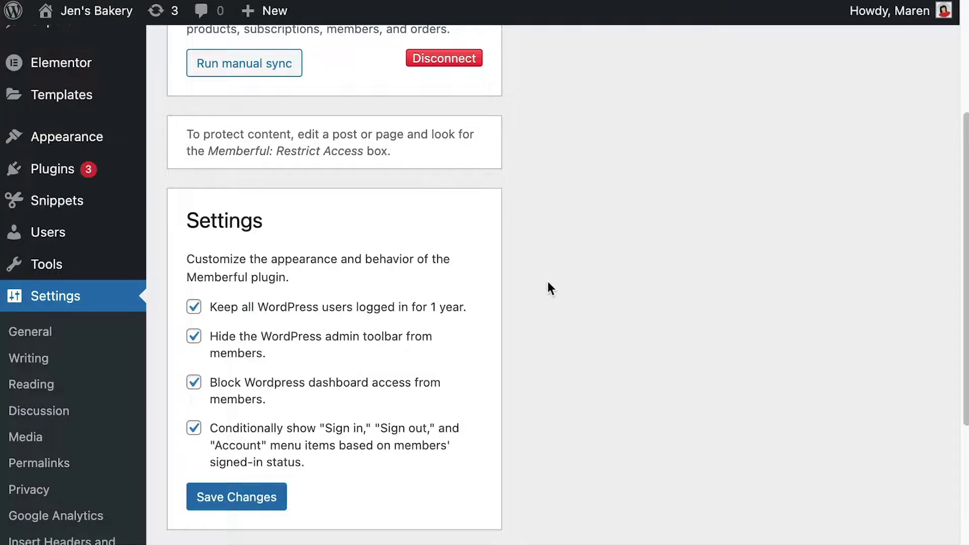
pyautogui.scroll(5, 547, 280)
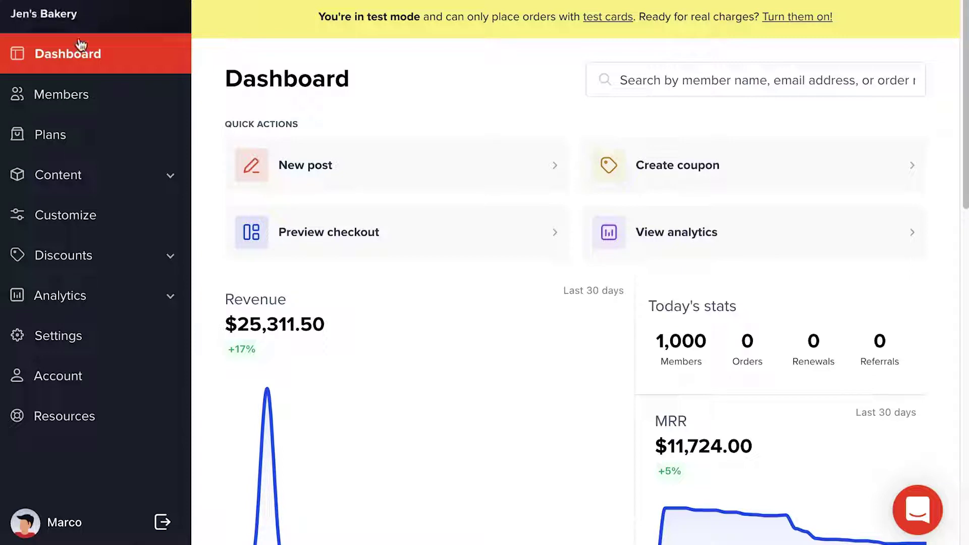
# Create a Memberful plan named Premium priced at $10 per month
pyautogui.click(75, 140)
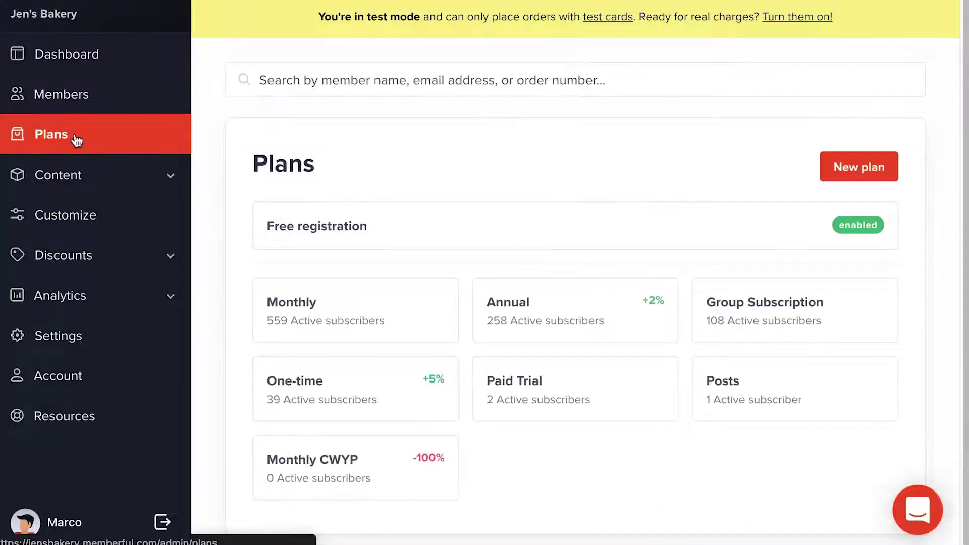
pyautogui.click(835, 167)
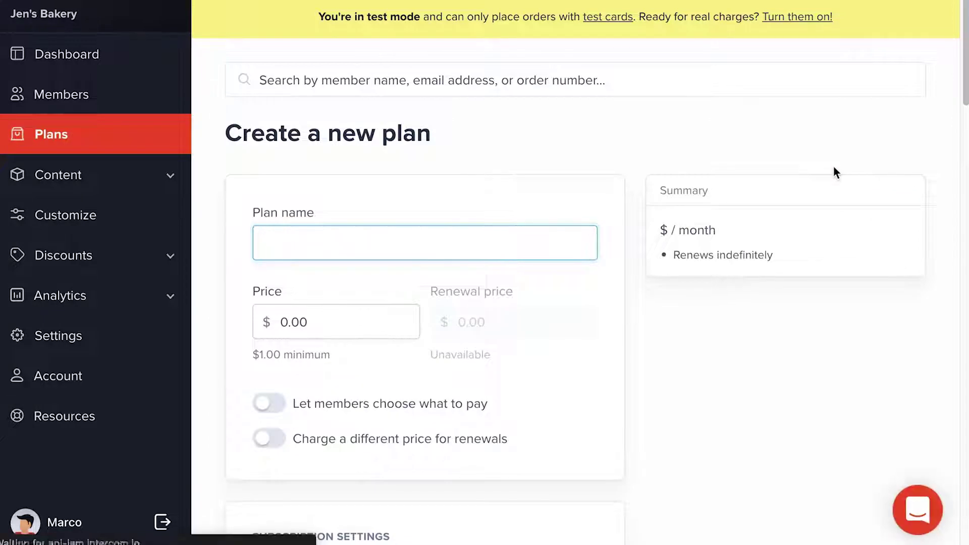
pyautogui.write('Premium')
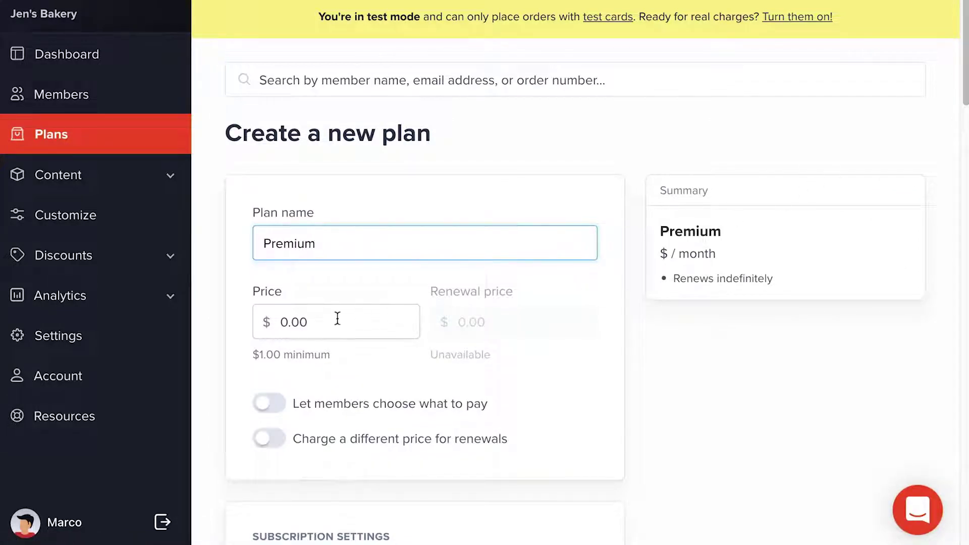
pyautogui.click(337, 319)
pyautogui.write('10')
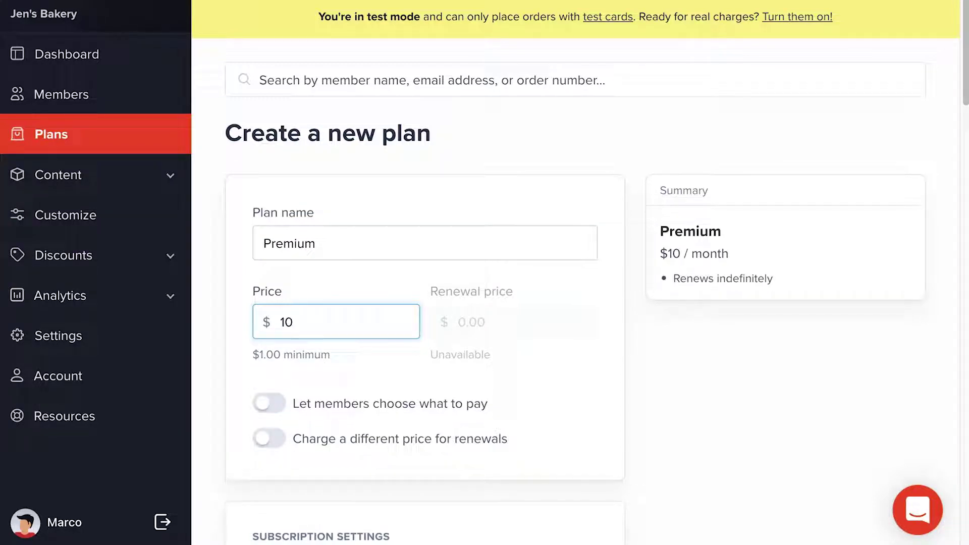
pyautogui.scroll(-9, 576, 273)
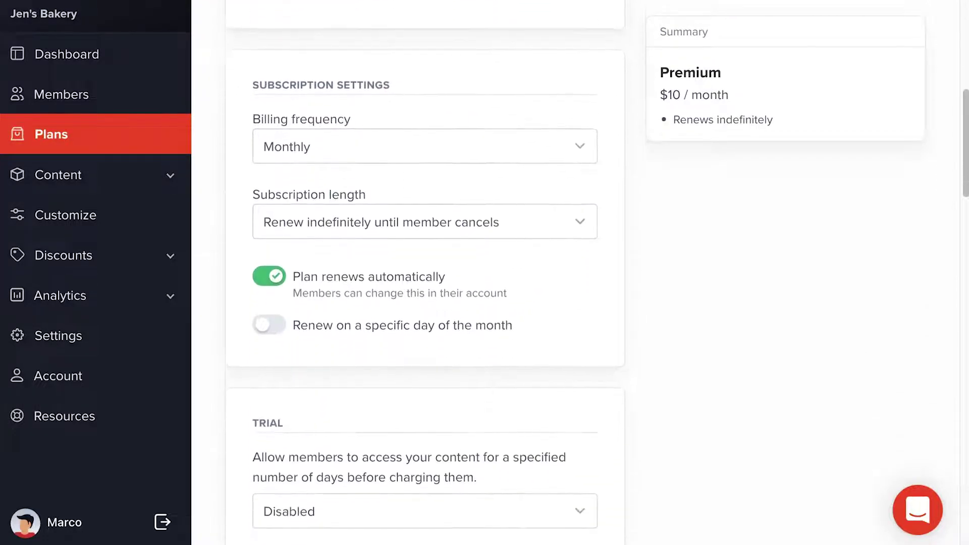
pyautogui.scroll(-13, 575, 272)
pyautogui.scroll(-17, 575, 273)
pyautogui.scroll(-5, 576, 273)
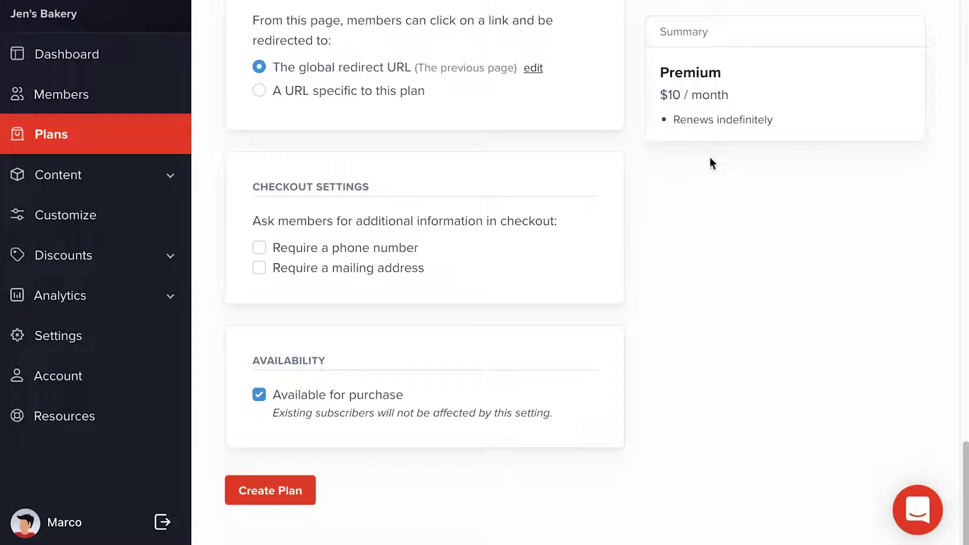
pyautogui.click(264, 489)
# Go to the WordPress Posts list
pyautogui.scroll(-3, 274, 485)
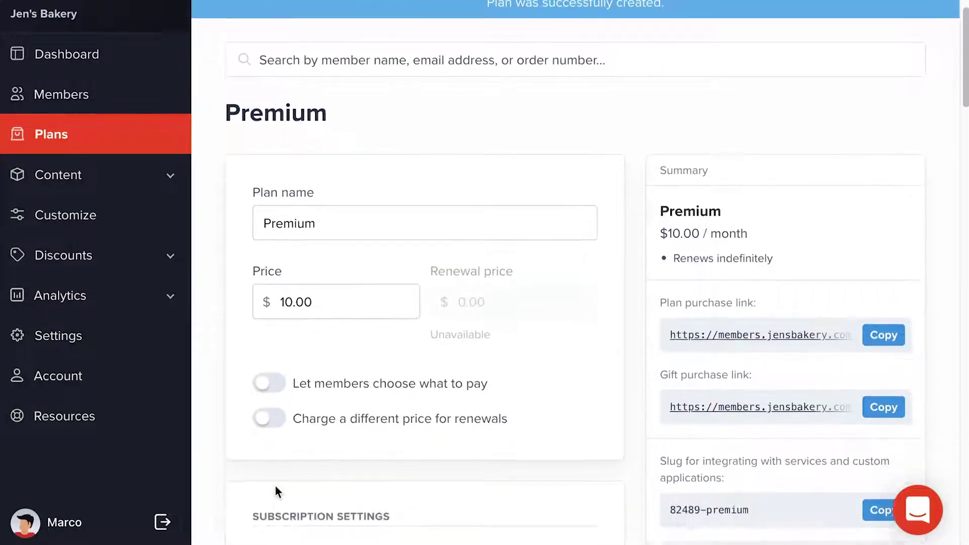
pyautogui.scroll(-1, 635, 236)
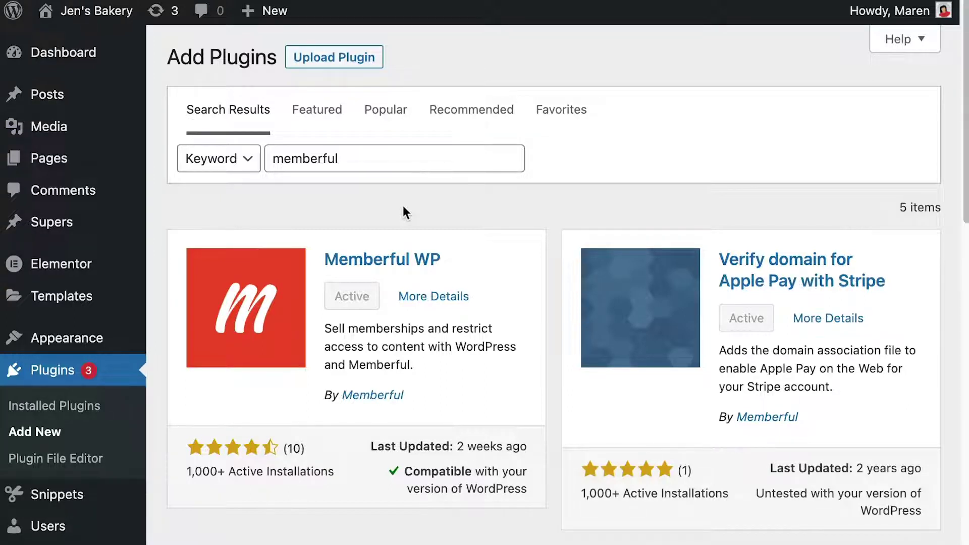
pyautogui.click(50, 98)
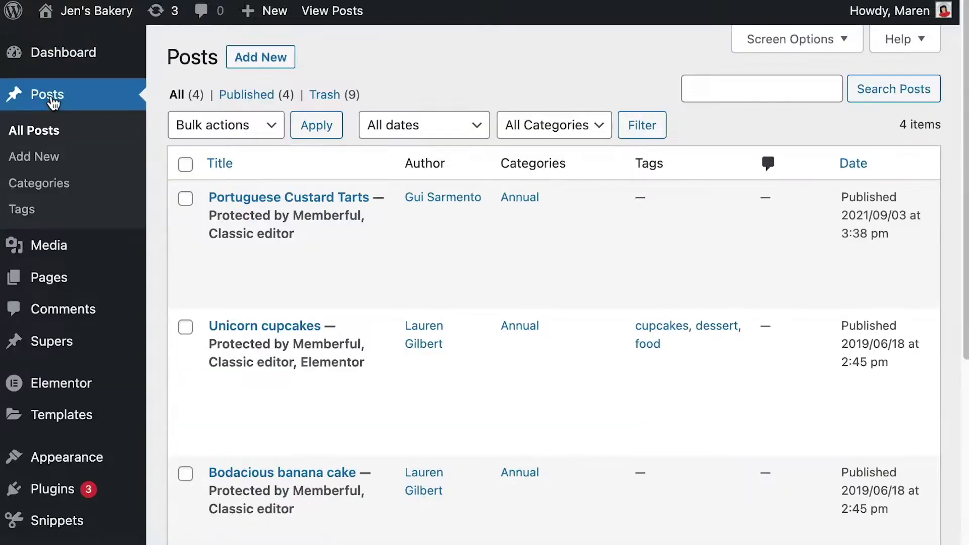
# Start a new post titled 'Delicious cupcakes' and paste the cupcake recipe into its body
pyautogui.click(271, 57)
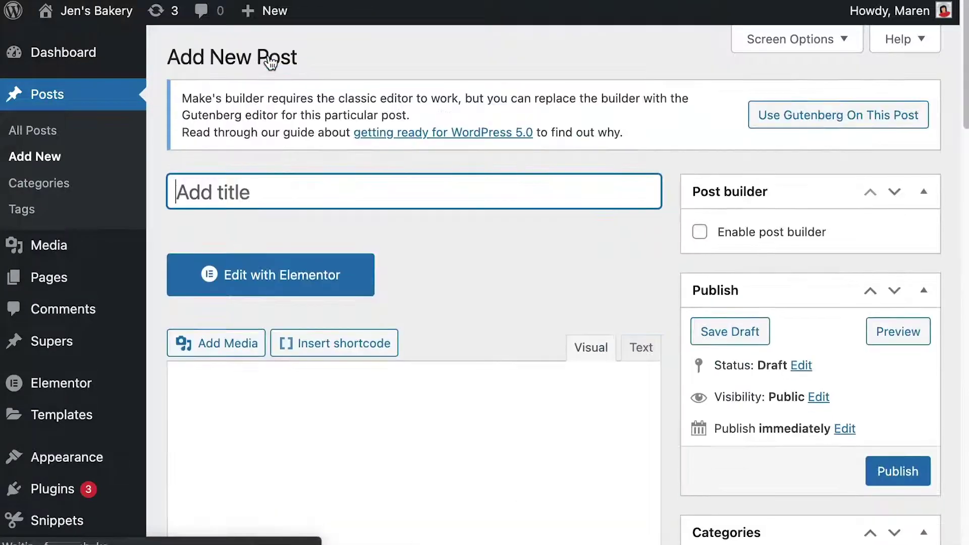
pyautogui.write('Delicious cupcakes')
pyautogui.click(413, 442)
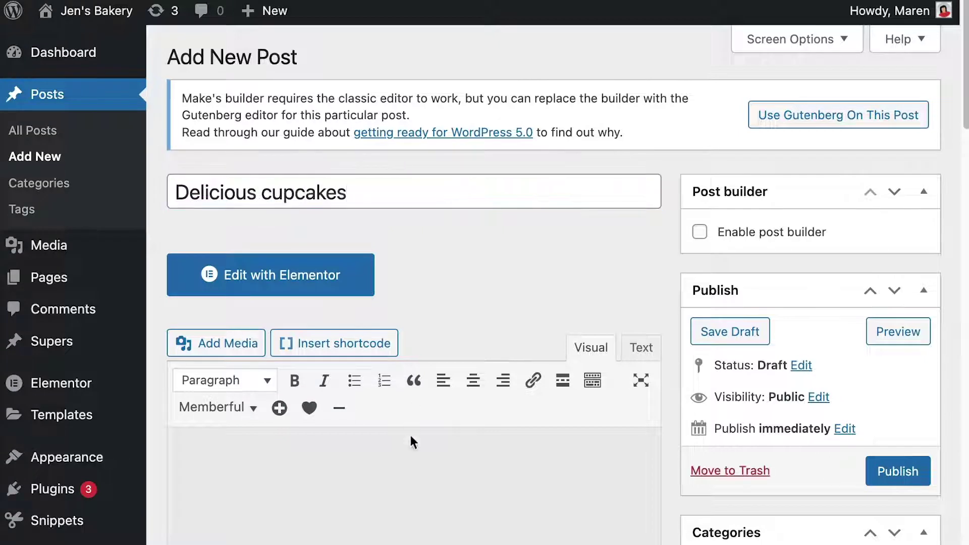
pyautogui.click(405, 464)
pyautogui.hotkey('ctrl', 'v')
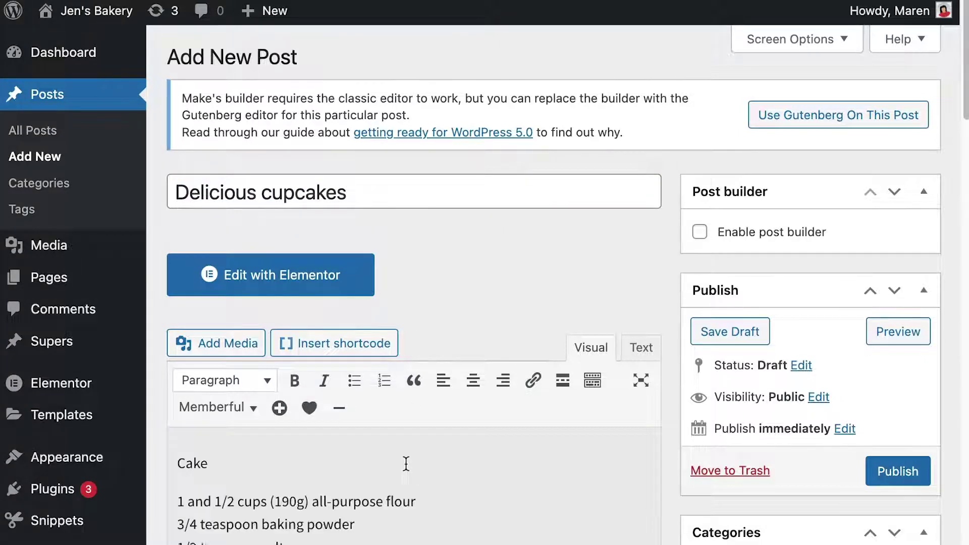
# Scroll the post editor down to the Memberful: Restrict Access box
pyautogui.scroll(-10, 406, 464)
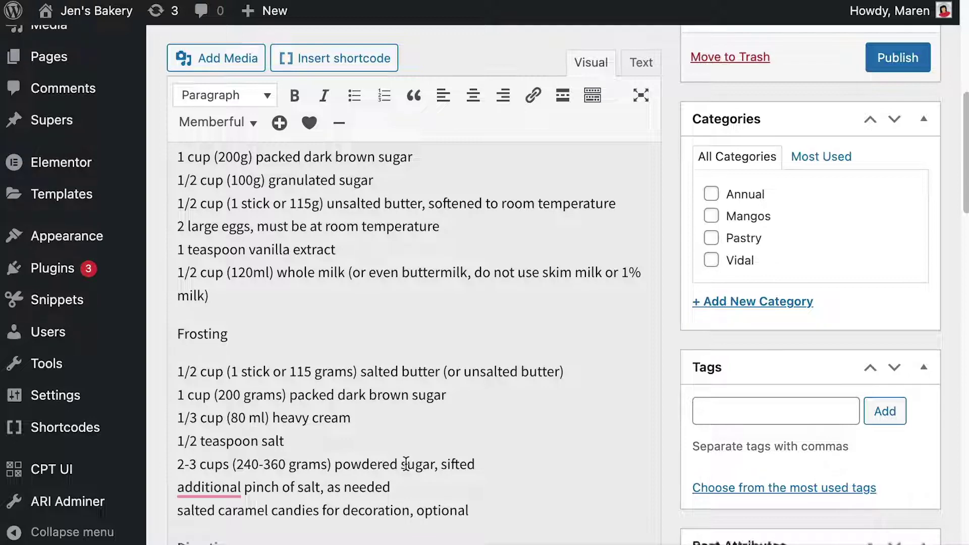
pyautogui.scroll(4, 406, 464)
pyautogui.scroll(4, 405, 463)
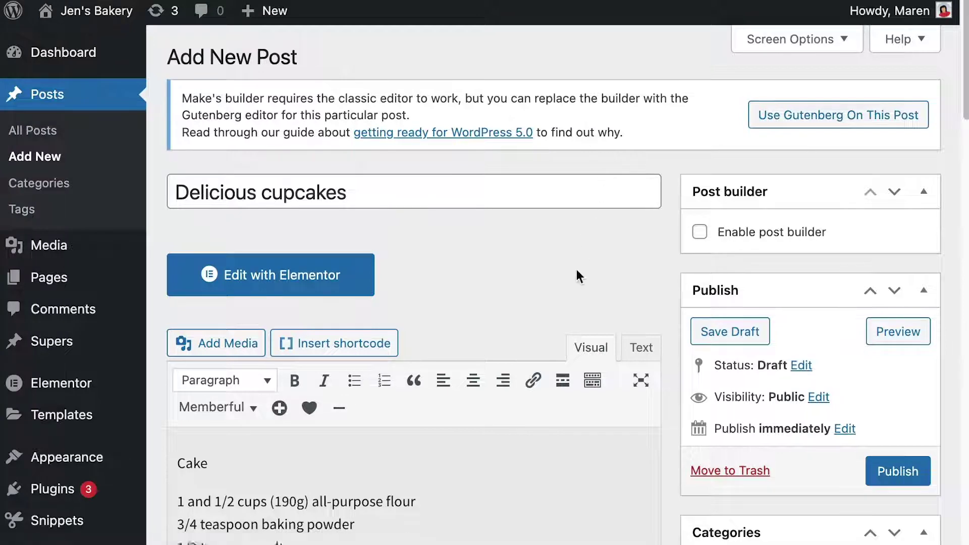
pyautogui.scroll(-4, 577, 274)
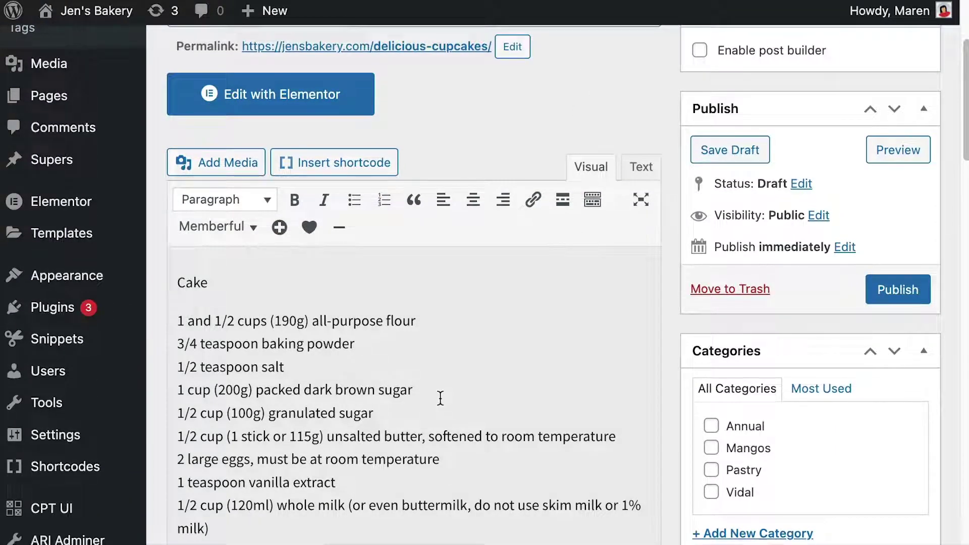
pyautogui.scroll(-20, 440, 398)
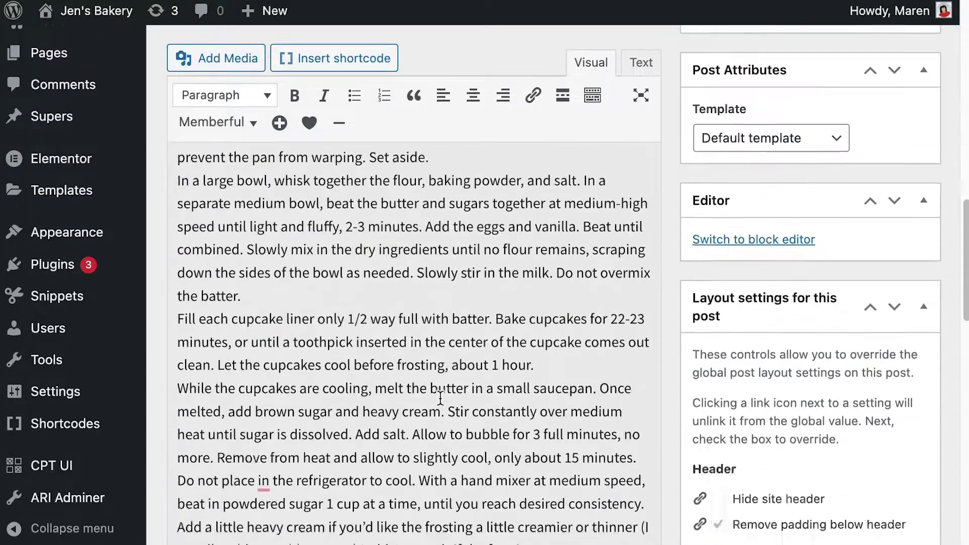
pyautogui.scroll(8, 440, 398)
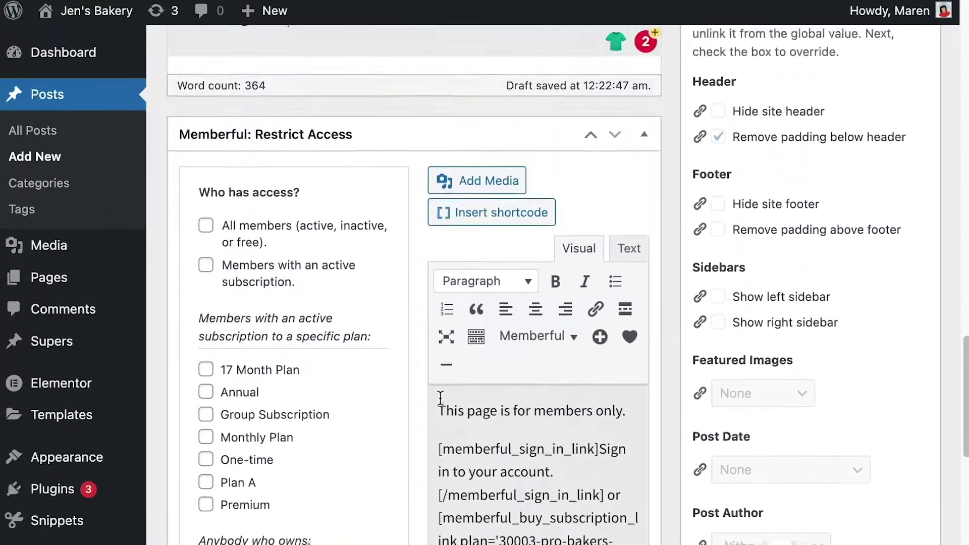
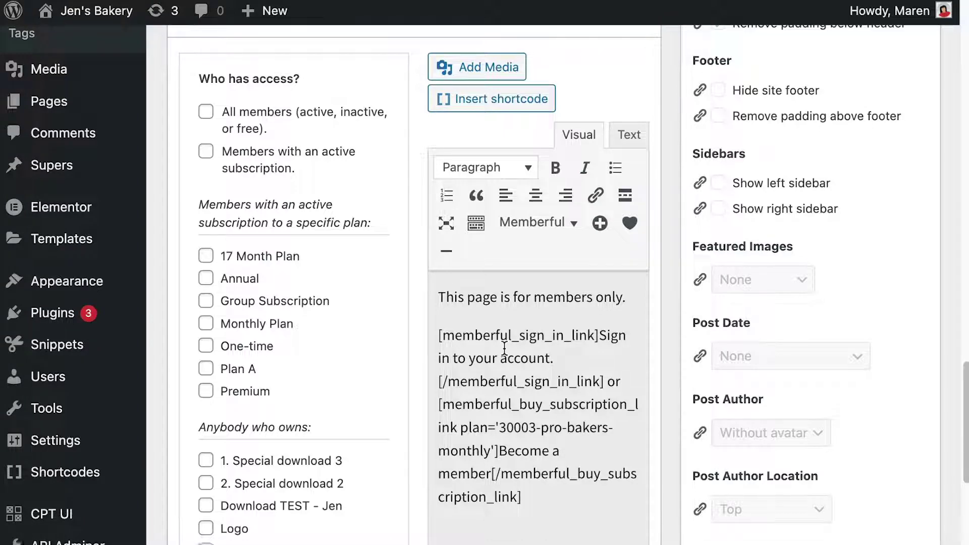
# Restrict the post to the Premium plan and clear the default visitor message
pyautogui.scroll(-3, 504, 348)
pyautogui.click(206, 259)
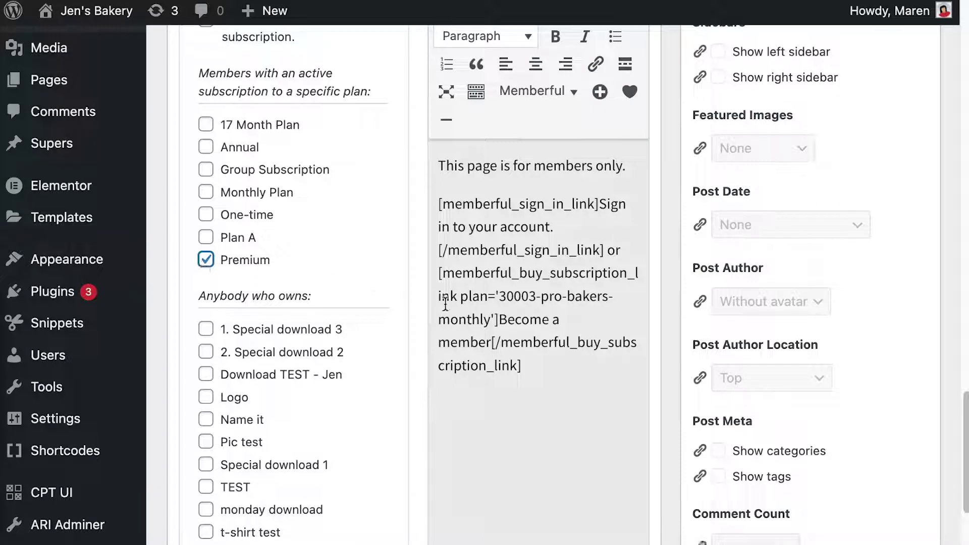
pyautogui.click(547, 382)
pyautogui.hotkey('ctrl', 'a')
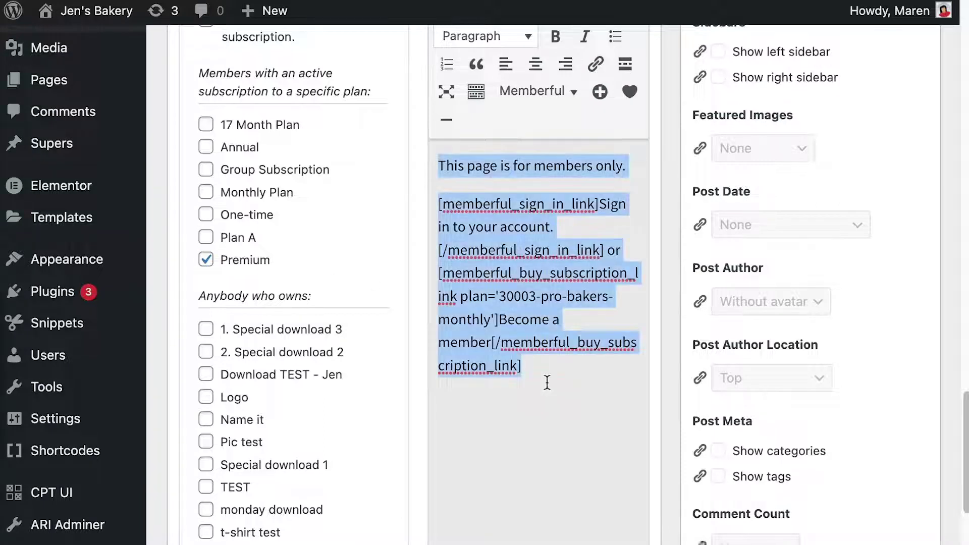
pyautogui.press('BackSpace')
# Make the visitor message read 'Join here:' and copy the Premium plan purchase link
pyautogui.scroll(5, 484, 283)
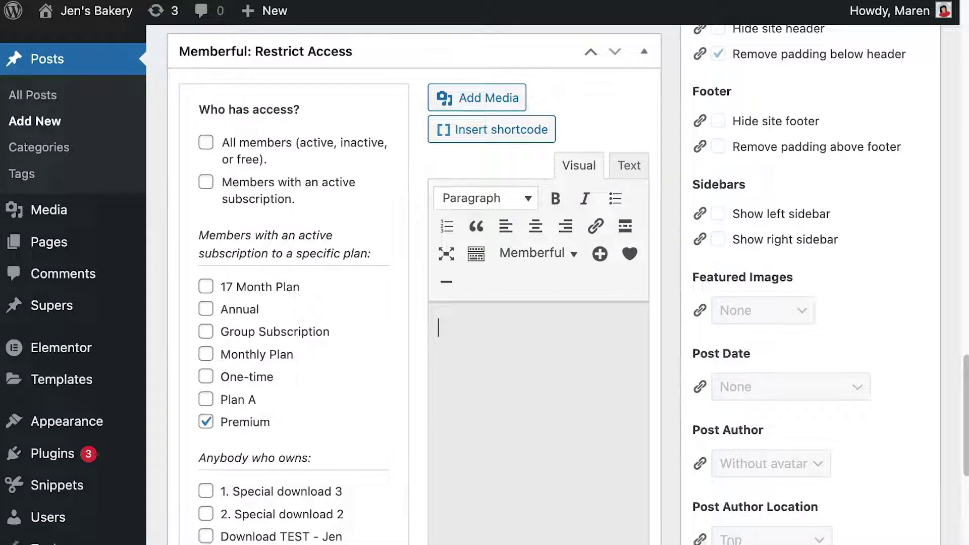
pyautogui.write('Join here:')
pyautogui.press('Return')
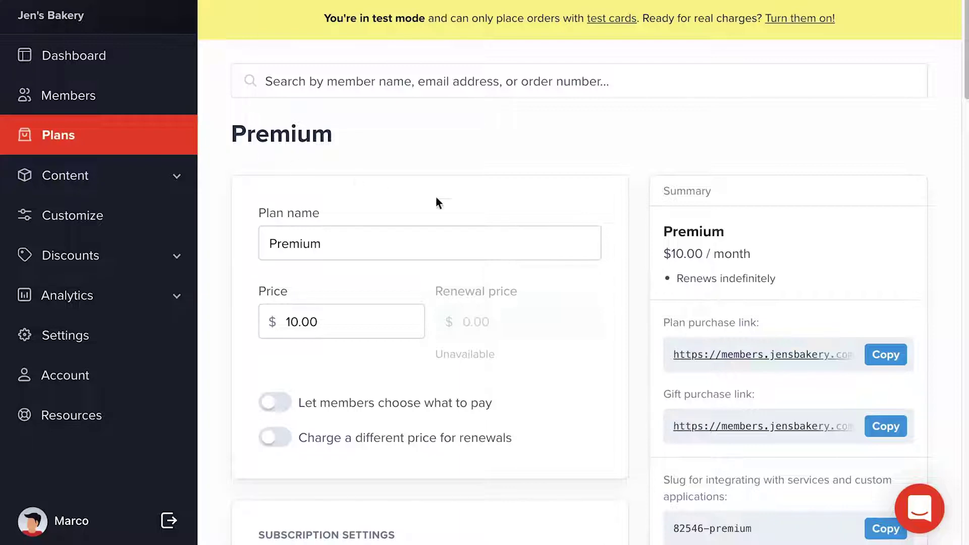
pyautogui.click(891, 356)
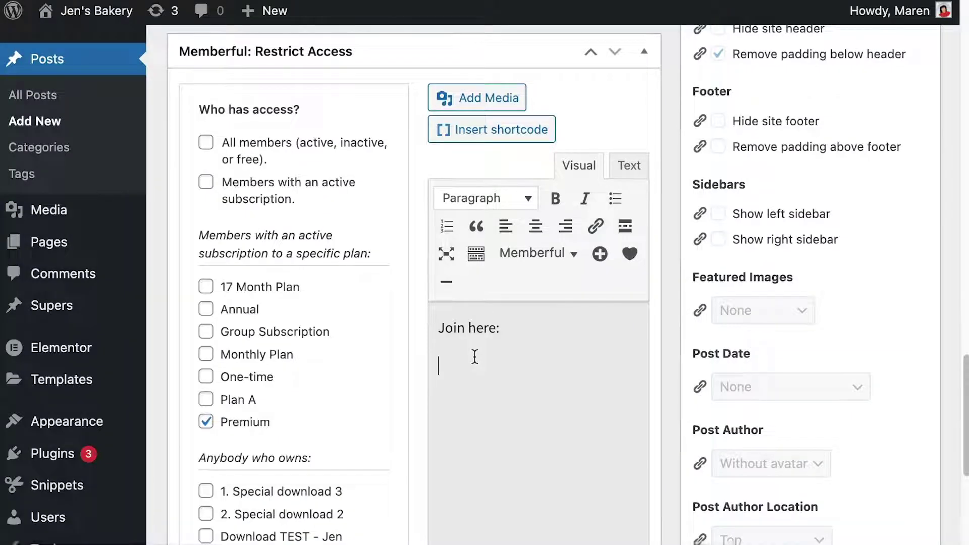
# Type 'Purchase your subscription now' on the line below 'Join here:'
pyautogui.hotkey('ctrl', 'v')
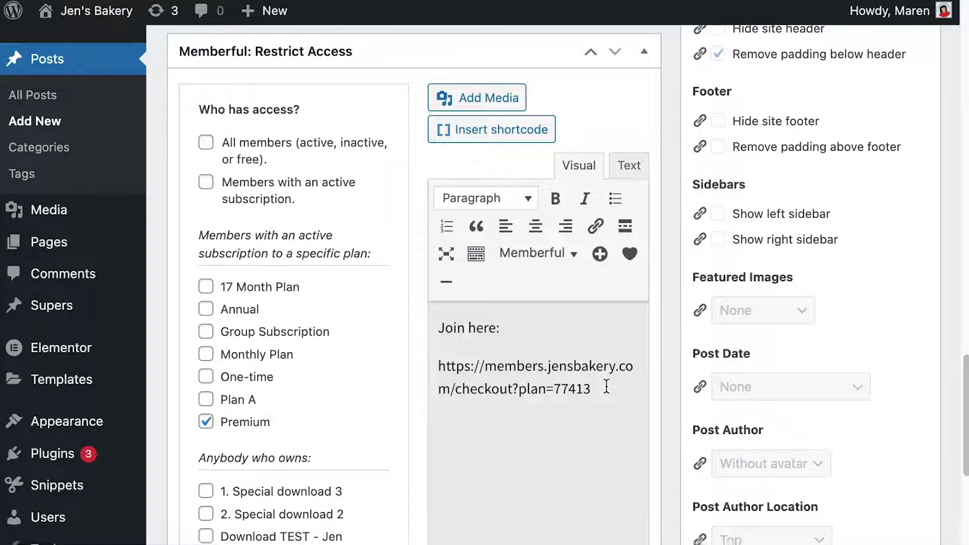
pyautogui.moveTo(589, 387); pyautogui.dragTo(415, 369)
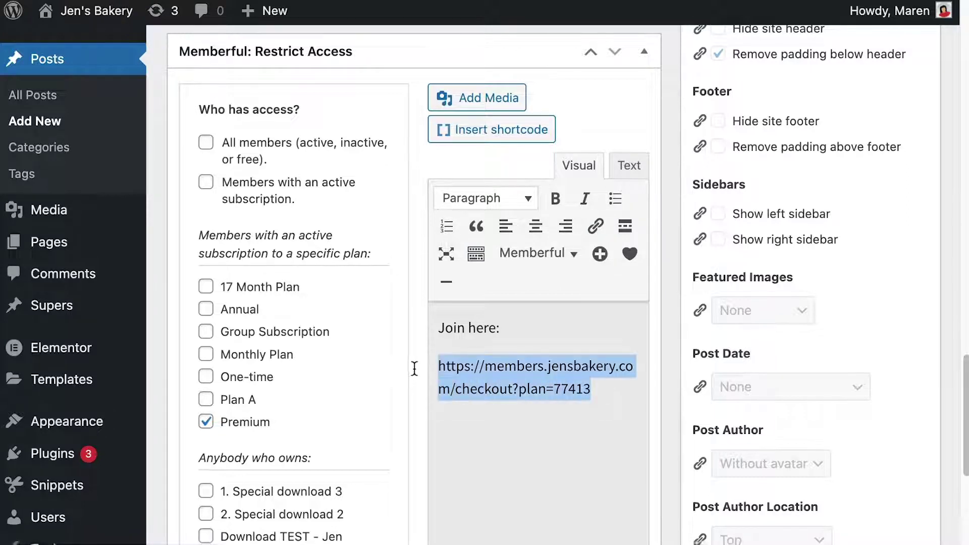
pyautogui.press('BackSpace')
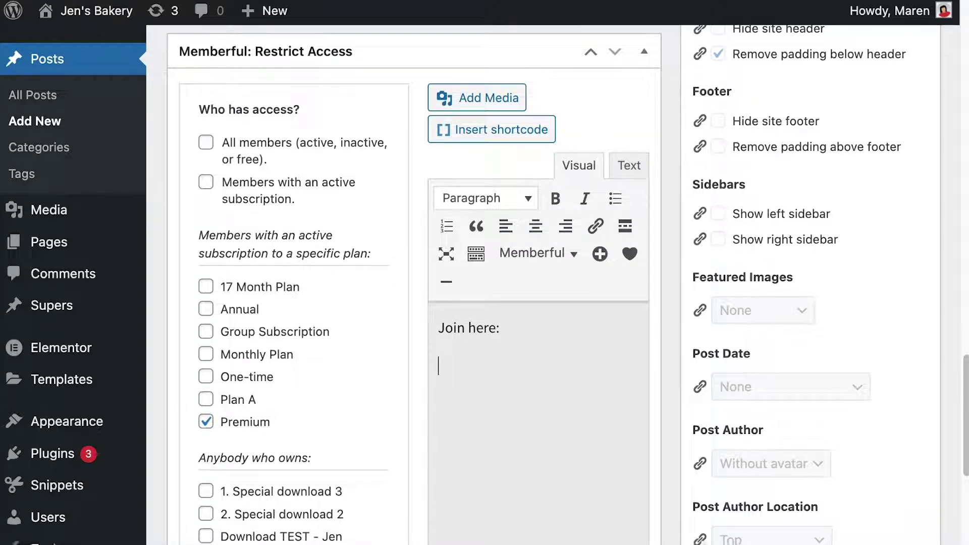
pyautogui.write('Purchase ')
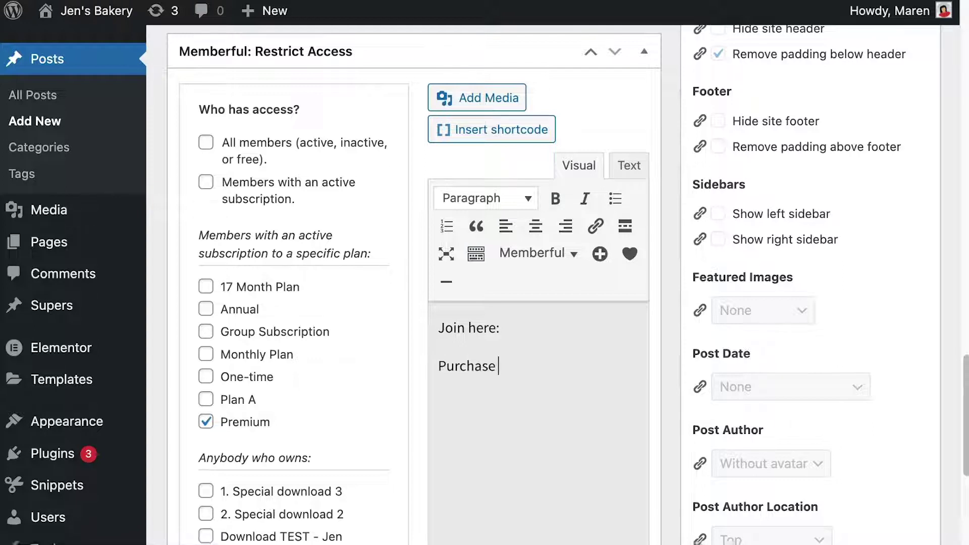
pyautogui.write('your subscription now')
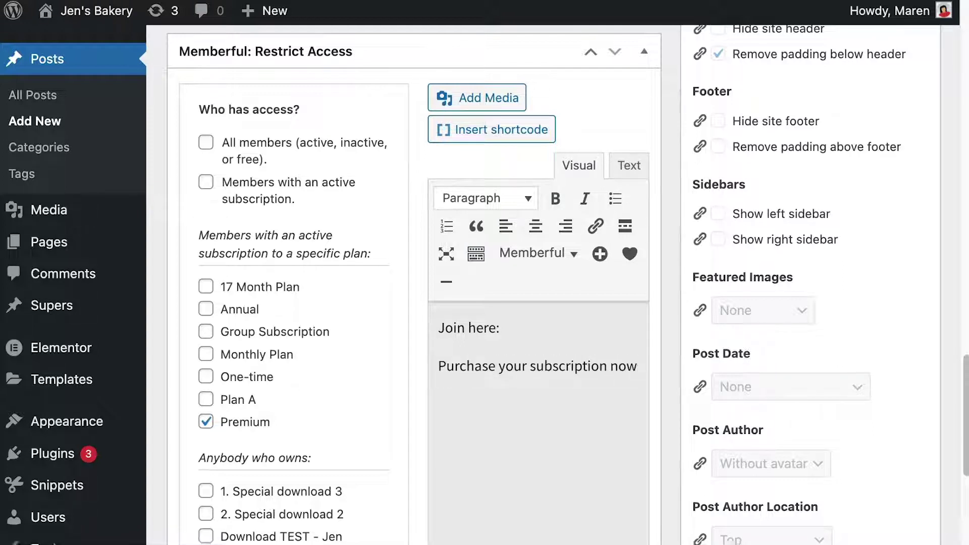
# Link the 'Purchase your subscription now' text to the Premium checkout URL
pyautogui.press('shift+super+Left')
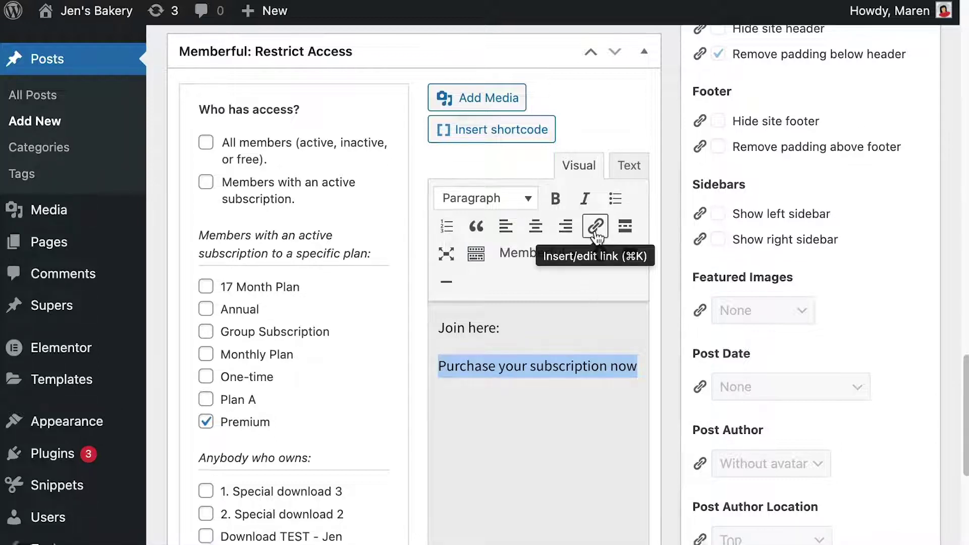
pyautogui.click(596, 226)
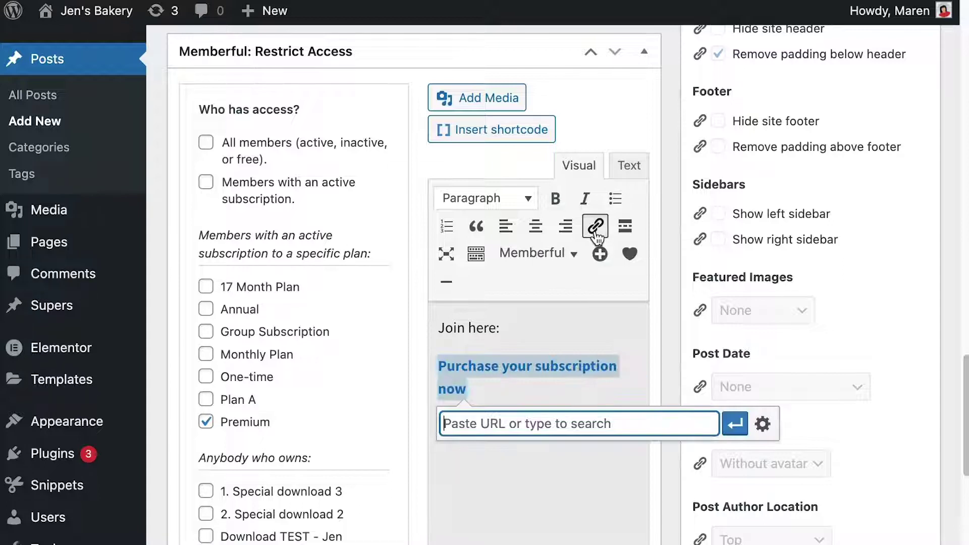
pyautogui.press('super+v')
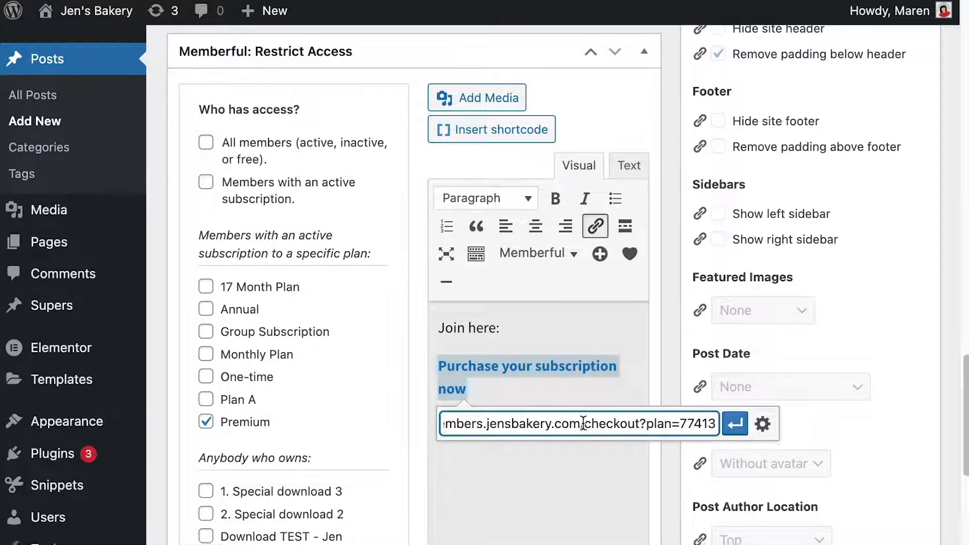
pyautogui.click(735, 424)
pyautogui.click(502, 328)
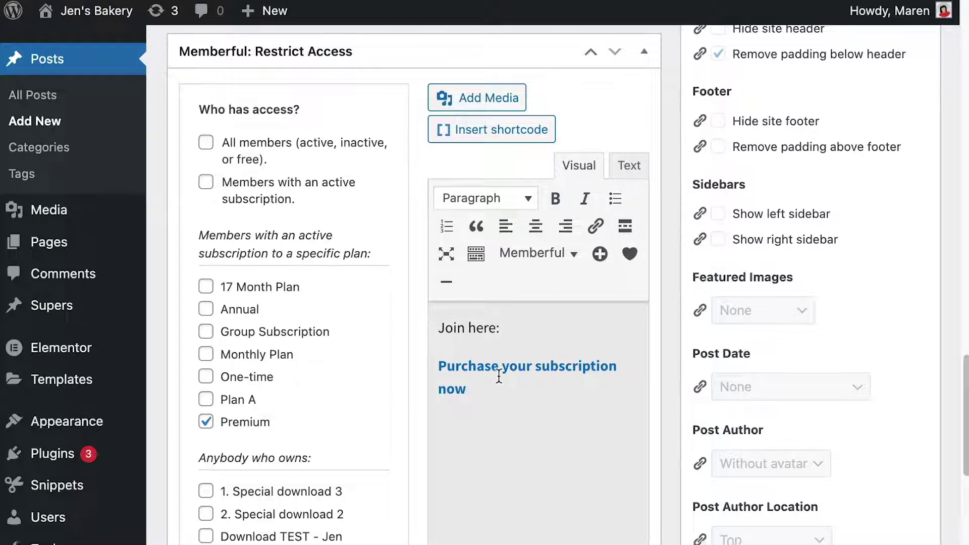
# Publish the Delicious cupcakes post and view its live page
pyautogui.scroll(1, 341, 320)
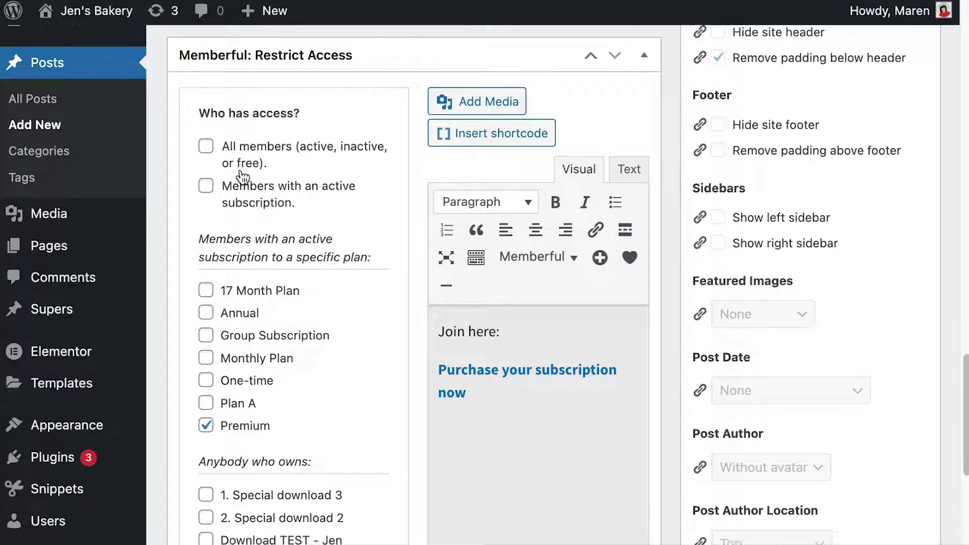
pyautogui.scroll(10, 581, 204)
pyautogui.scroll(10, 582, 203)
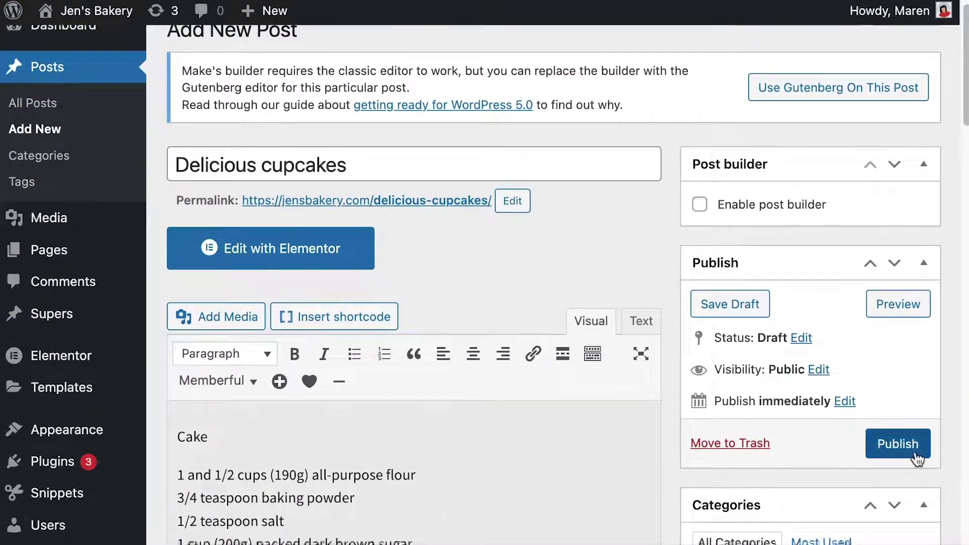
pyautogui.click(915, 455)
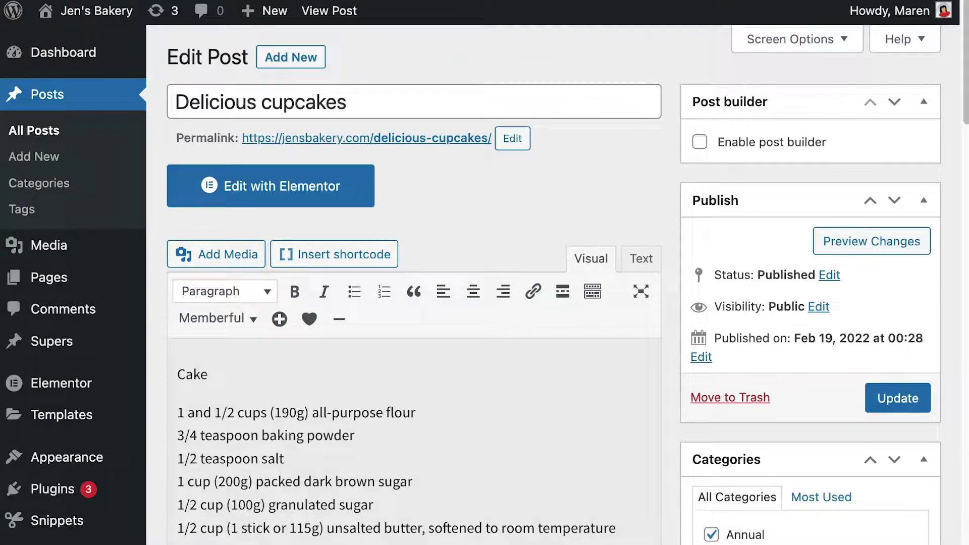
pyautogui.click(329, 11)
pyautogui.scroll(-7, 452, 285)
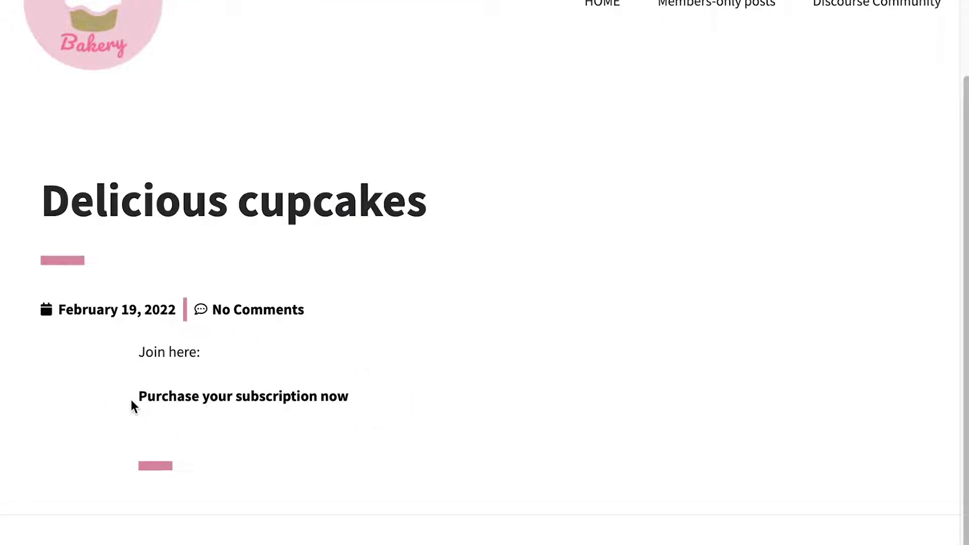
# Go from the live post back to the Delicious cupcakes edit screen
pyautogui.scroll(2, 550, 382)
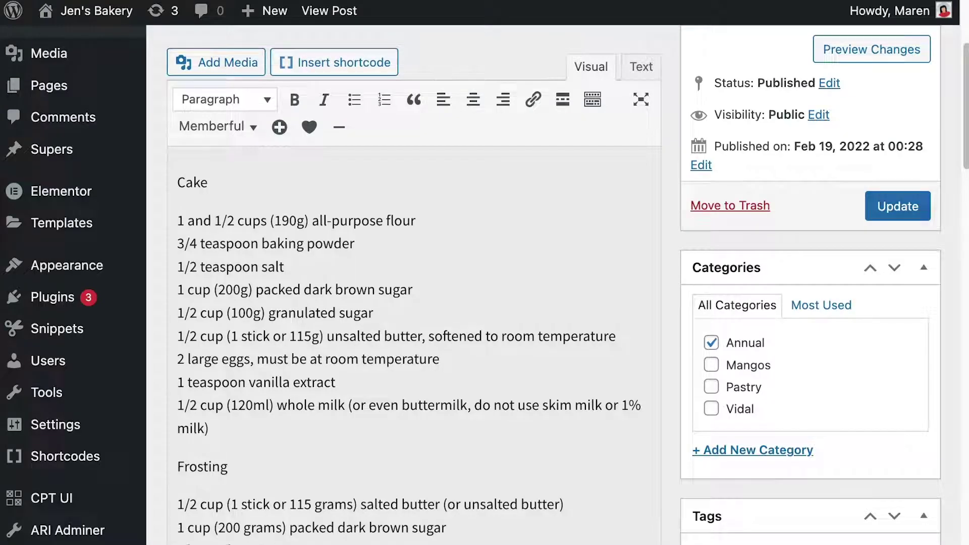
# Open the Menus page and enable the Memberful Links panel in Screen Options
pyautogui.moveTo(97, 271)
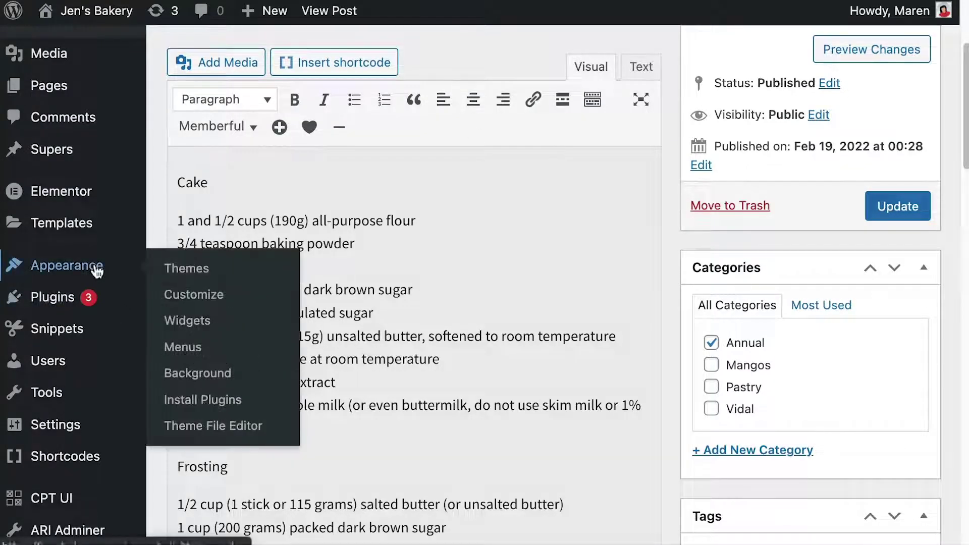
pyautogui.click(185, 348)
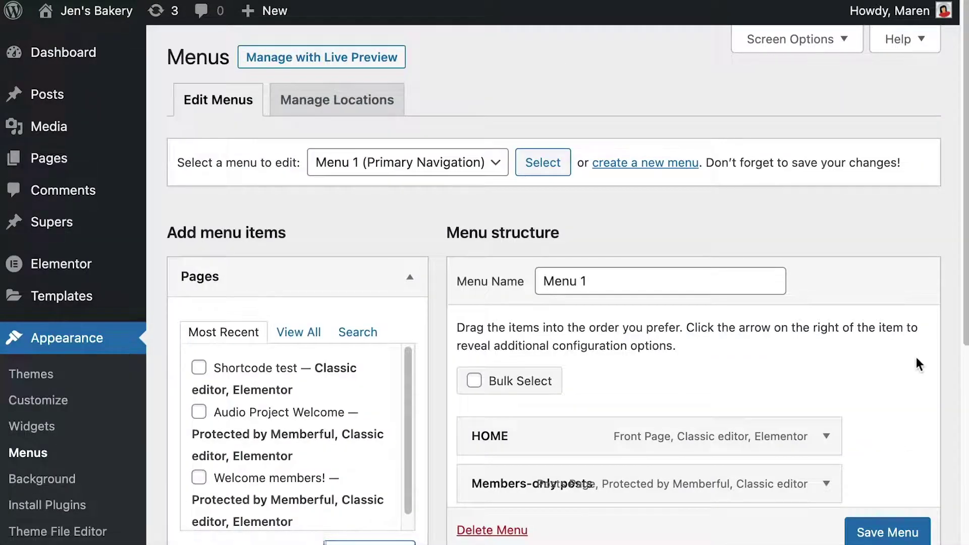
pyautogui.scroll(-5, 916, 364)
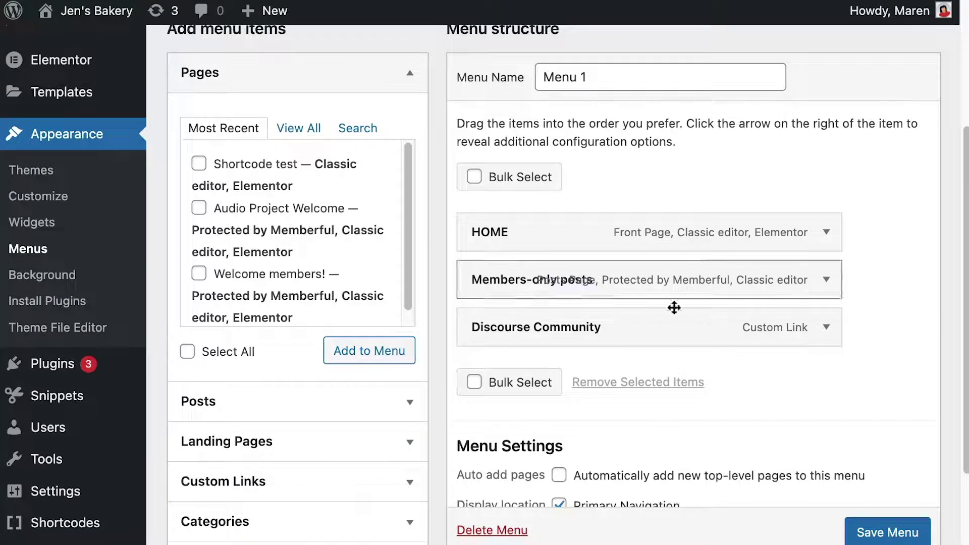
pyautogui.scroll(-3, 826, 383)
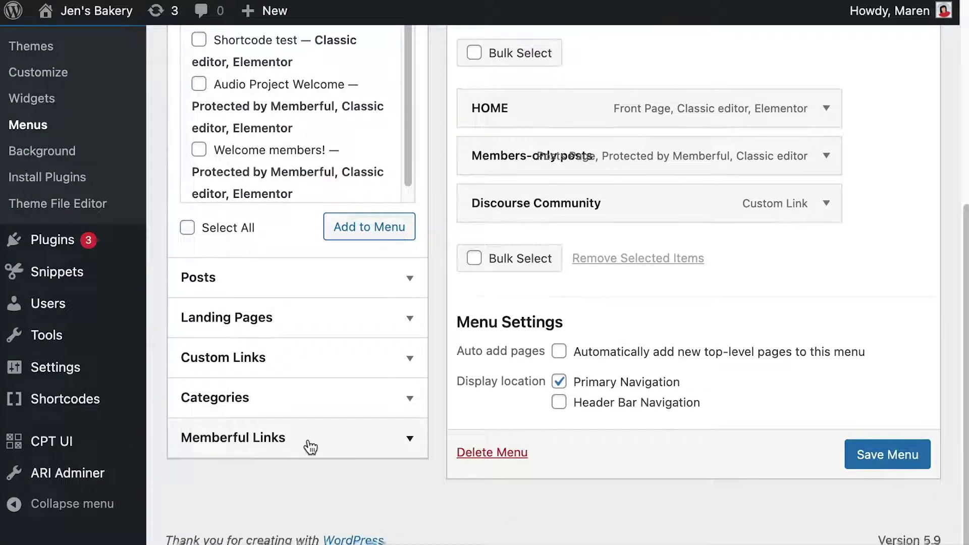
pyautogui.click(308, 440)
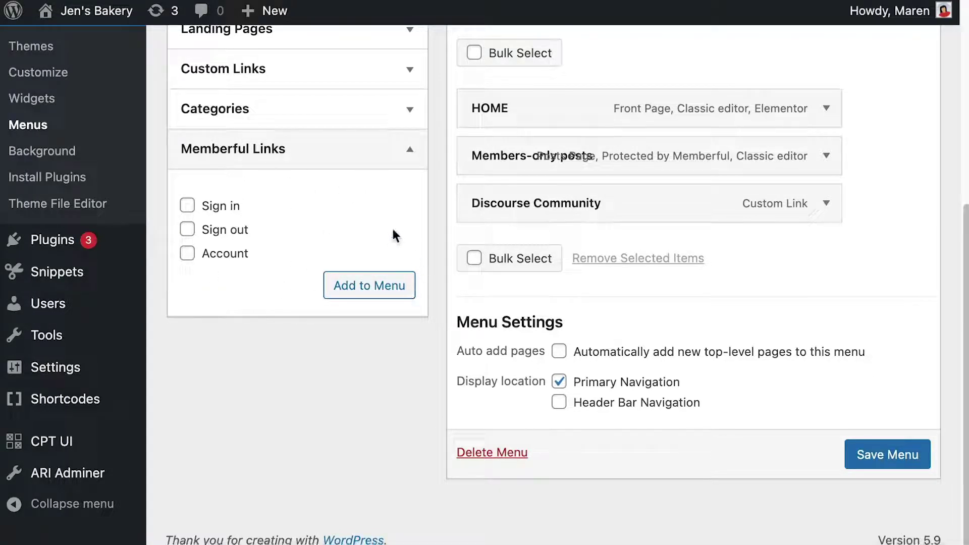
pyautogui.scroll(7, 438, 206)
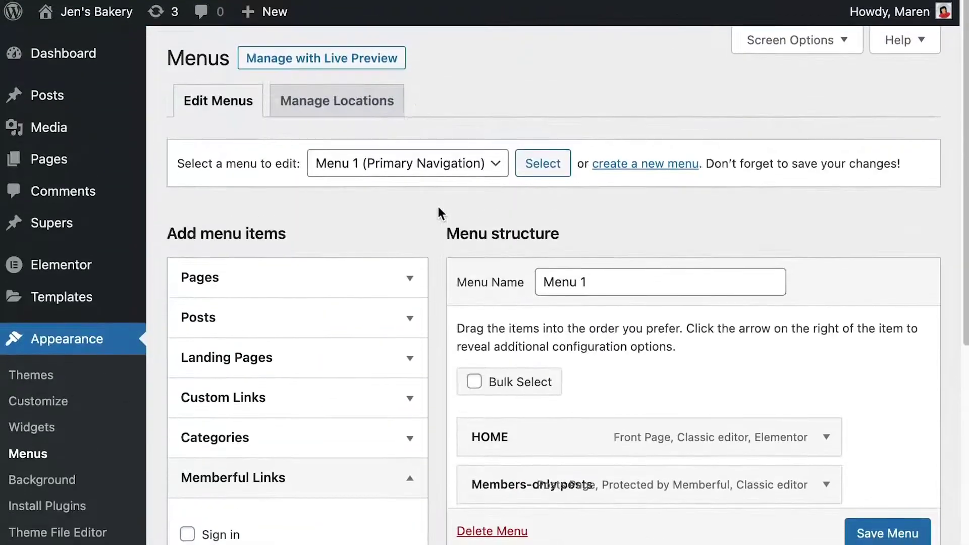
pyautogui.click(807, 40)
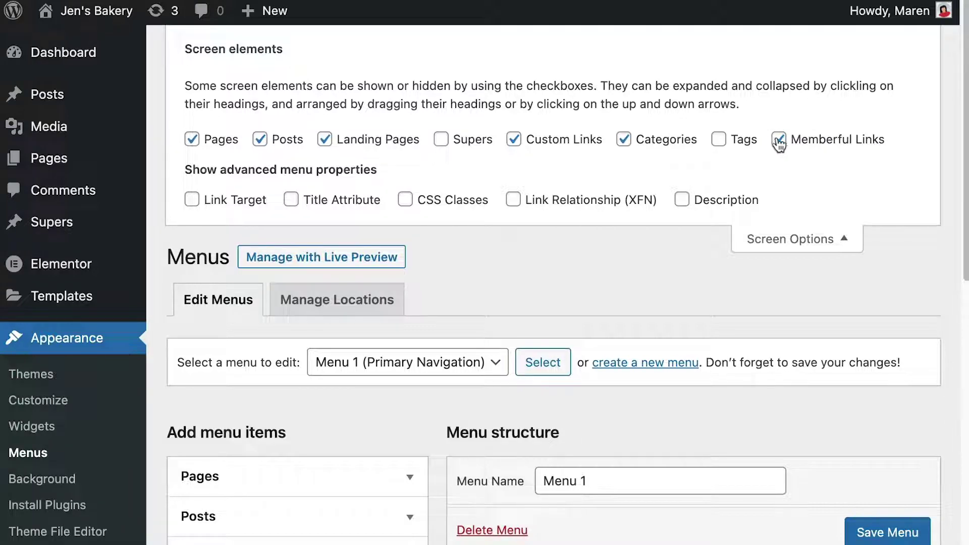
pyautogui.click(801, 242)
pyautogui.scroll(-4, 801, 237)
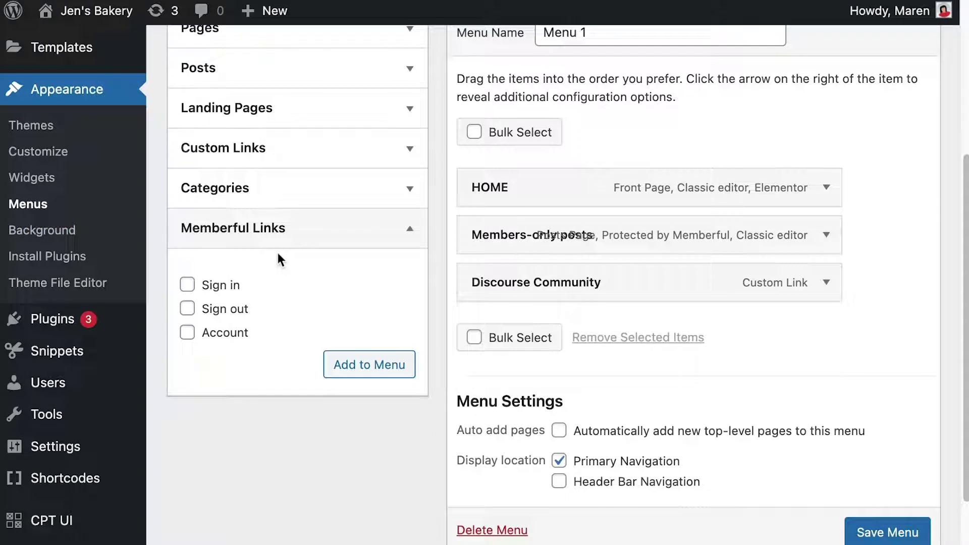
# Add Memberful Sign in, Sign out and Account links to Menu 1, with Account above Sign out
pyautogui.click(187, 285)
pyautogui.click(188, 309)
pyautogui.click(187, 333)
pyautogui.click(333, 363)
pyautogui.moveTo(745, 355); pyautogui.dragTo(720, 334)
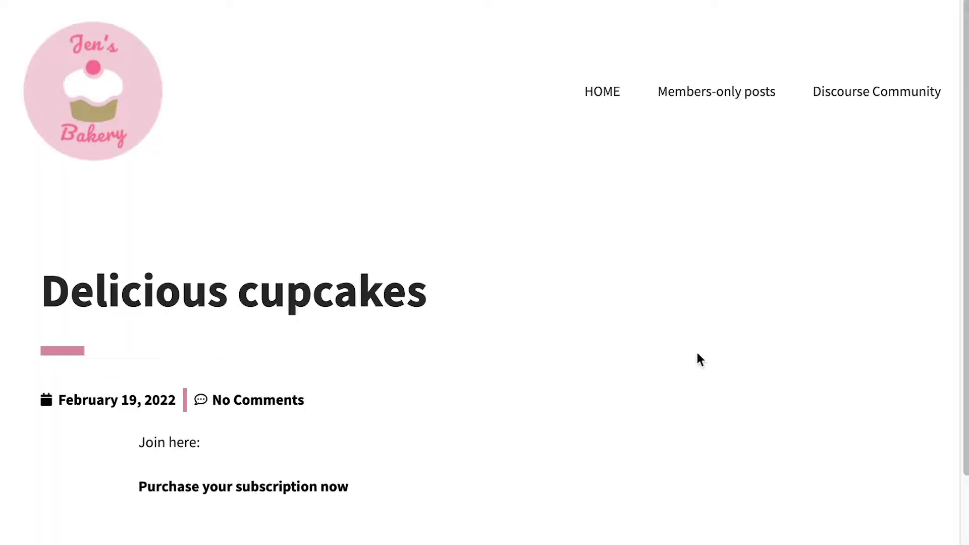
pyautogui.press('super+r')
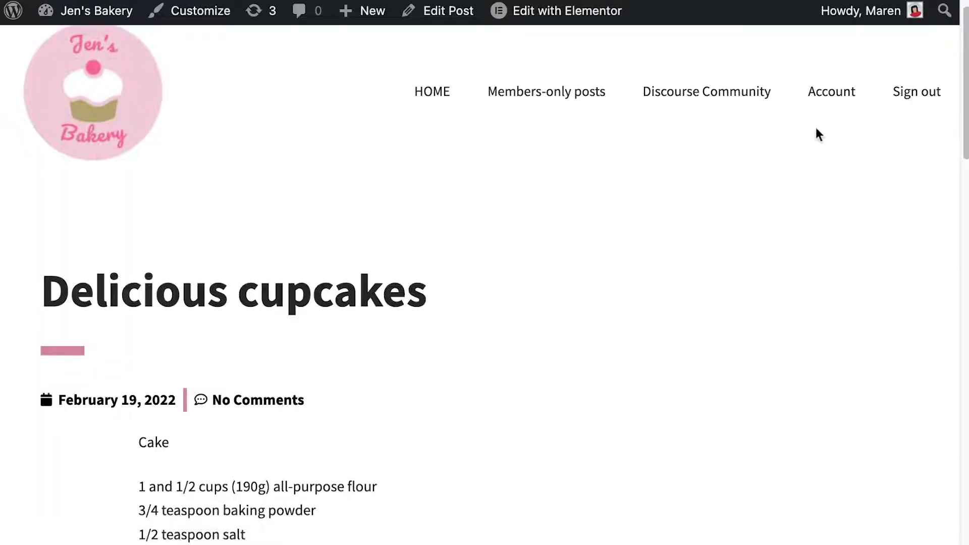
# Sign out and open the Premium checkout from the post's subscription link
pyautogui.click(898, 108)
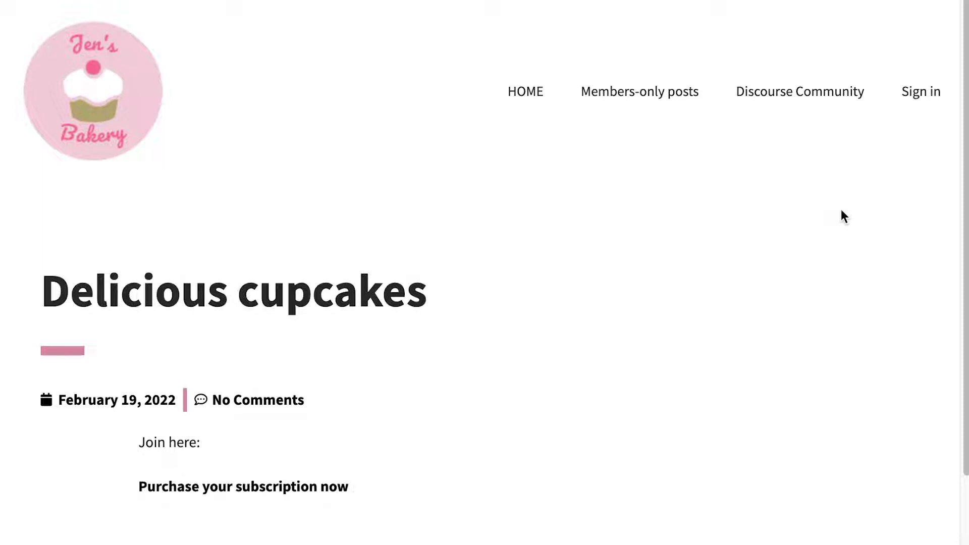
pyautogui.scroll(-1, 608, 322)
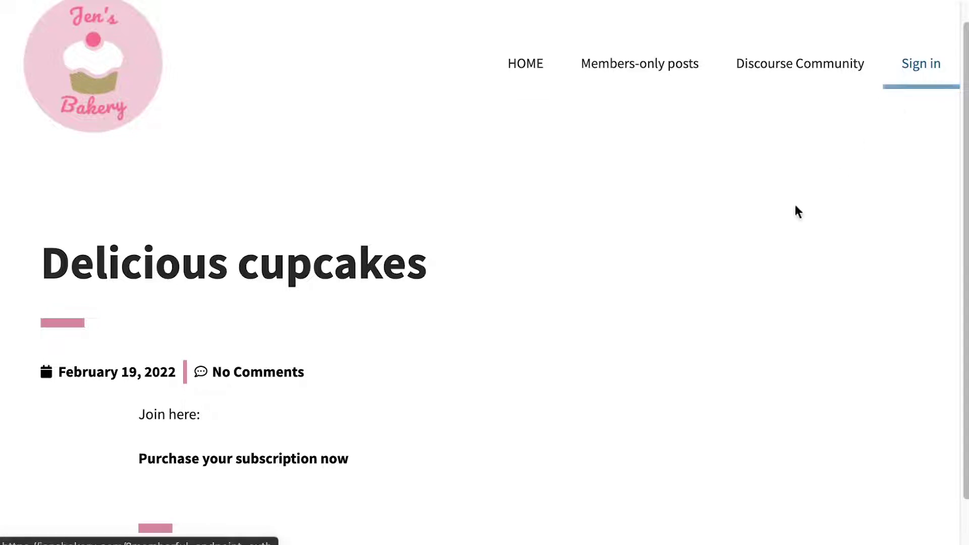
pyautogui.scroll(-2, 674, 251)
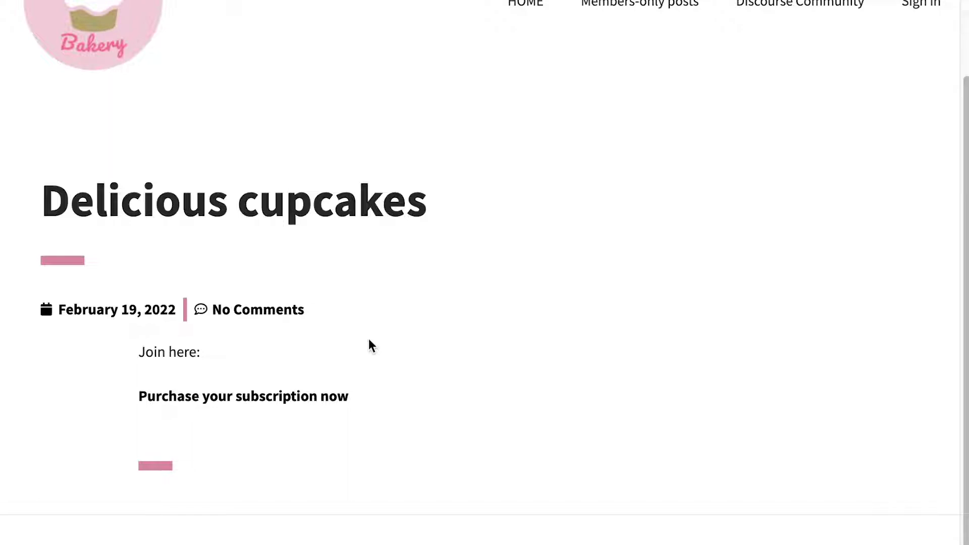
pyautogui.click(307, 401)
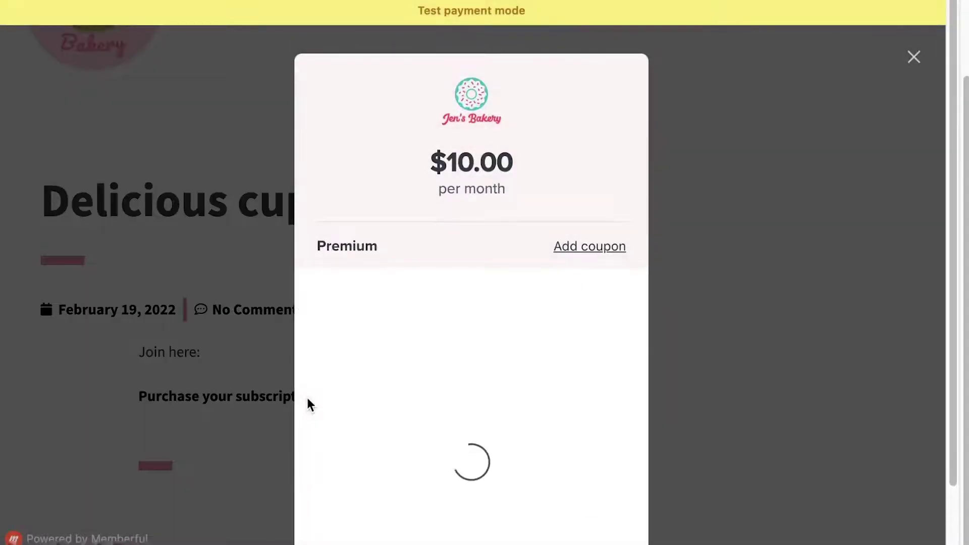
# Enter the buyer's name, e-mail and test card number, and place the $10.00 order
pyautogui.scroll(-2, 468, 338)
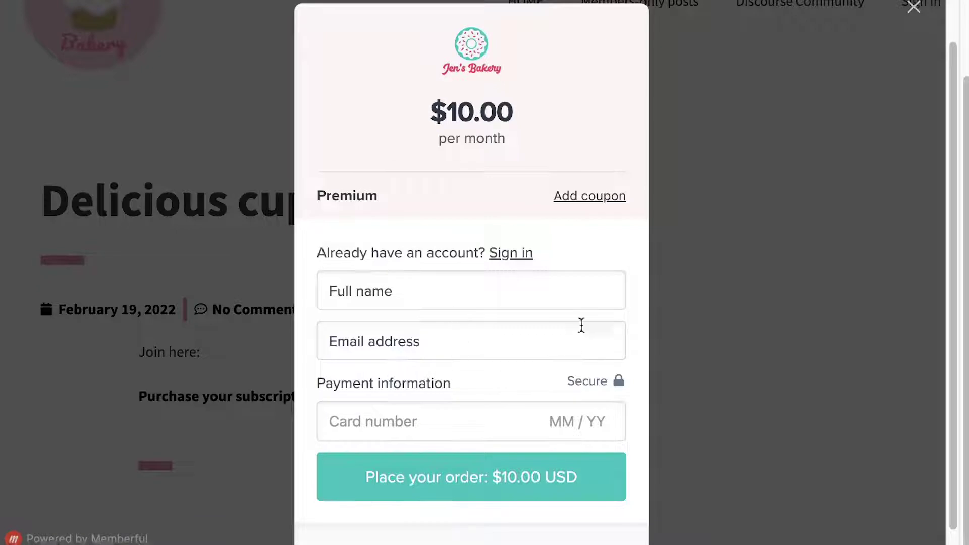
pyautogui.click(537, 297)
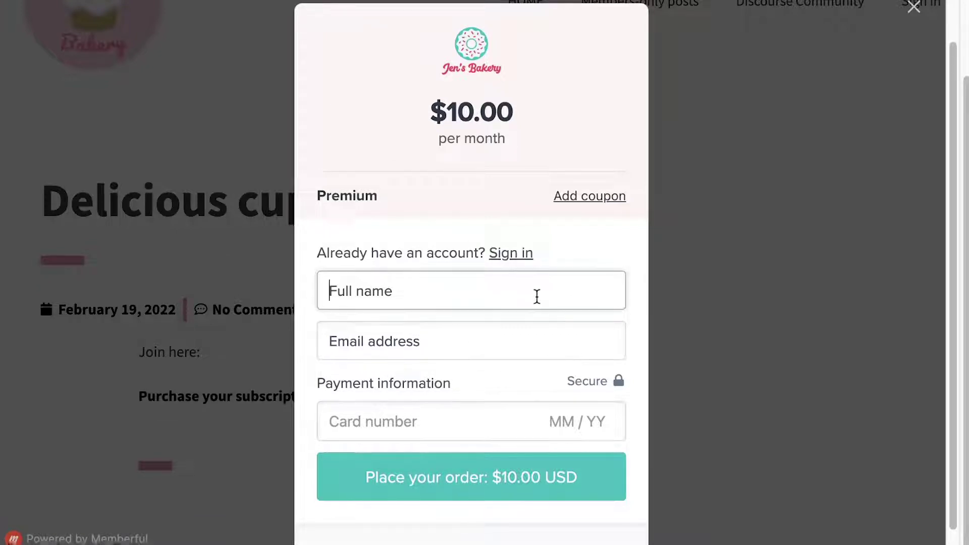
pyautogui.write('Maren')
pyautogui.press('Tab')
pyautogui.click(474, 418)
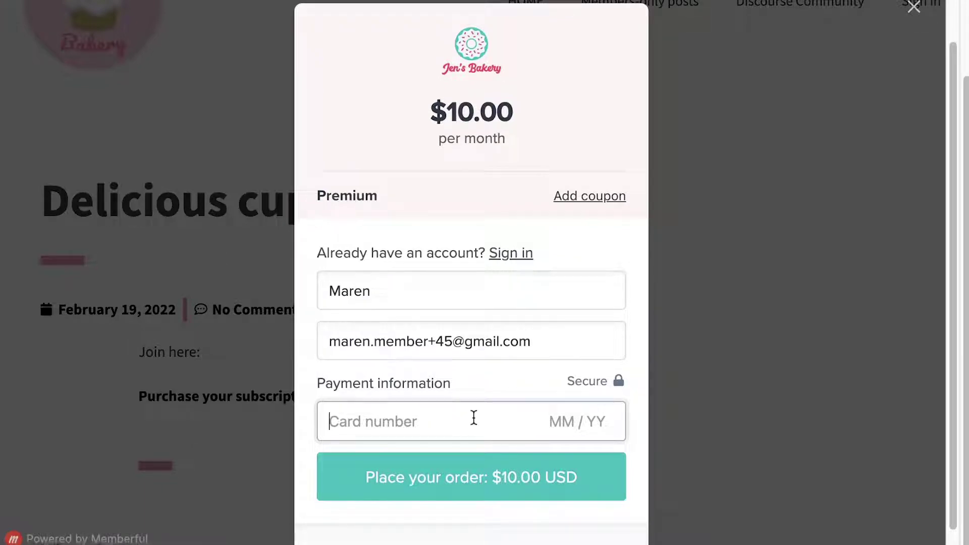
pyautogui.write('424242424242424242424242424')
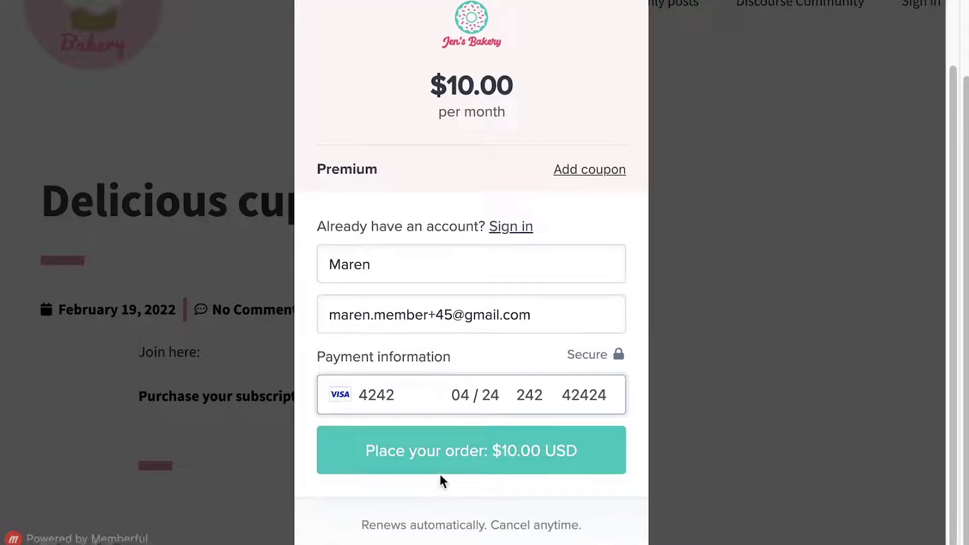
pyautogui.click(440, 459)
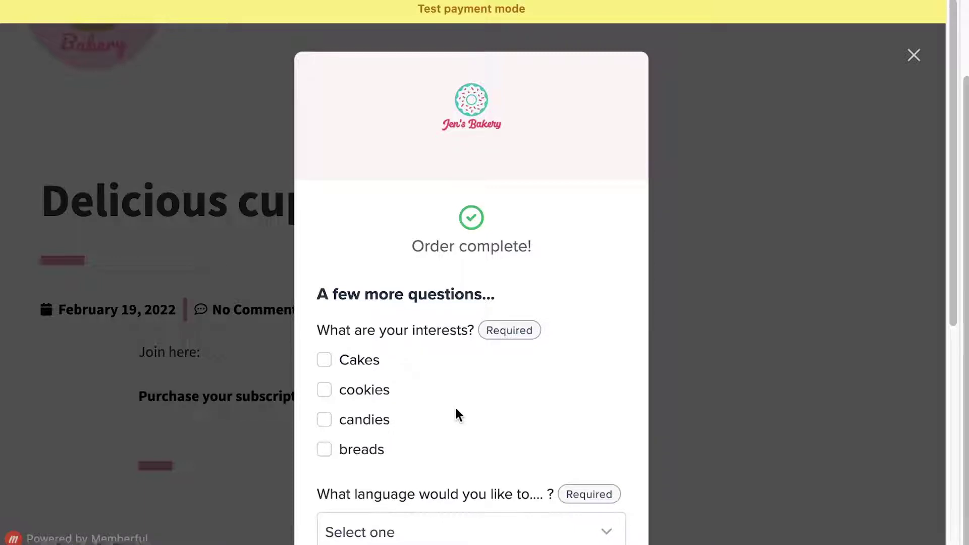
# Answer the questions: interest Cakes, English, shirt size SM, colour Red, company '4', then finish
pyautogui.click(347, 362)
pyautogui.scroll(-5, 347, 361)
pyautogui.click(428, 222)
pyautogui.click(428, 271)
pyautogui.click(350, 303)
pyautogui.click(350, 328)
pyautogui.click(349, 377)
pyautogui.scroll(-2, 376, 409)
pyautogui.click(402, 444)
pyautogui.write('4')
pyautogui.click(486, 503)
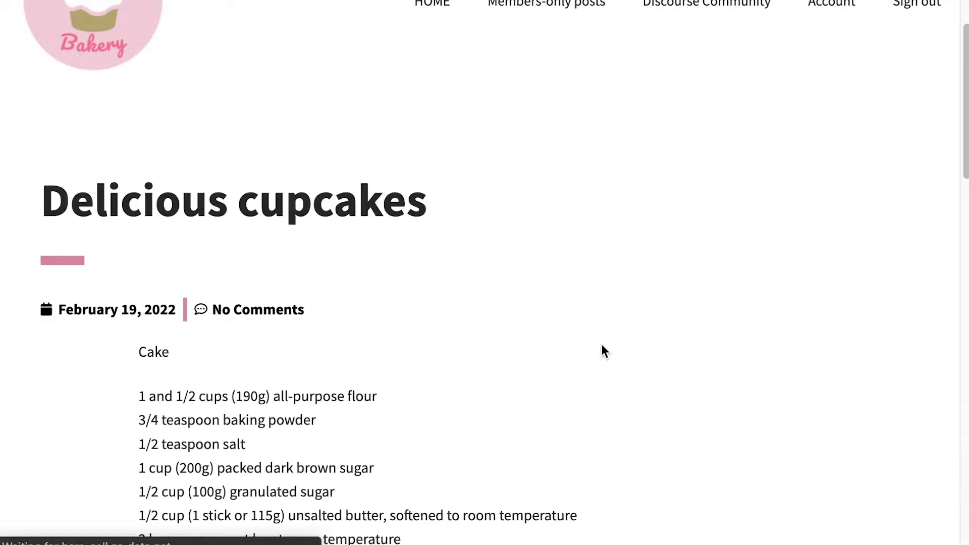
# Scroll through the unlocked cupcakes recipe and return to the top of the post
pyautogui.scroll(-4, 601, 347)
pyautogui.scroll(-12, 603, 350)
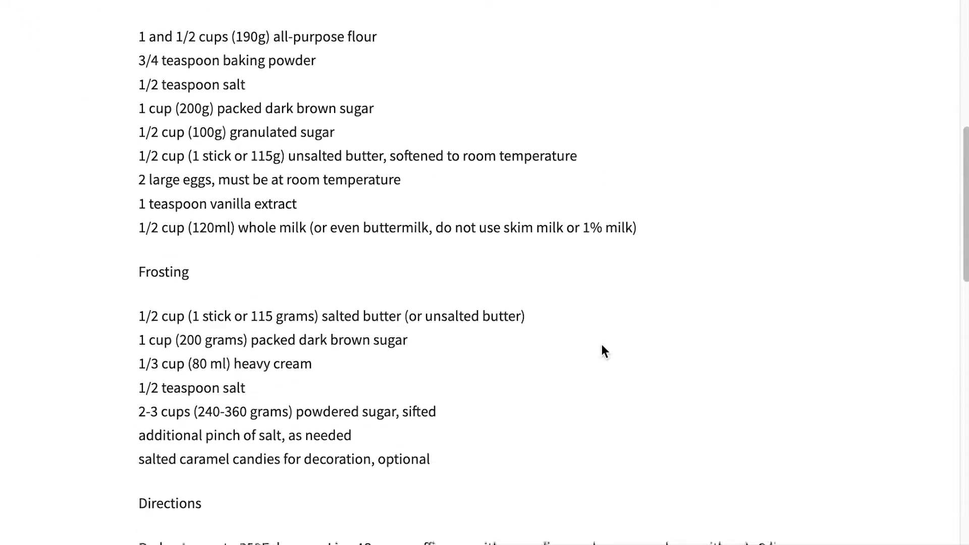
pyautogui.scroll(-4, 601, 344)
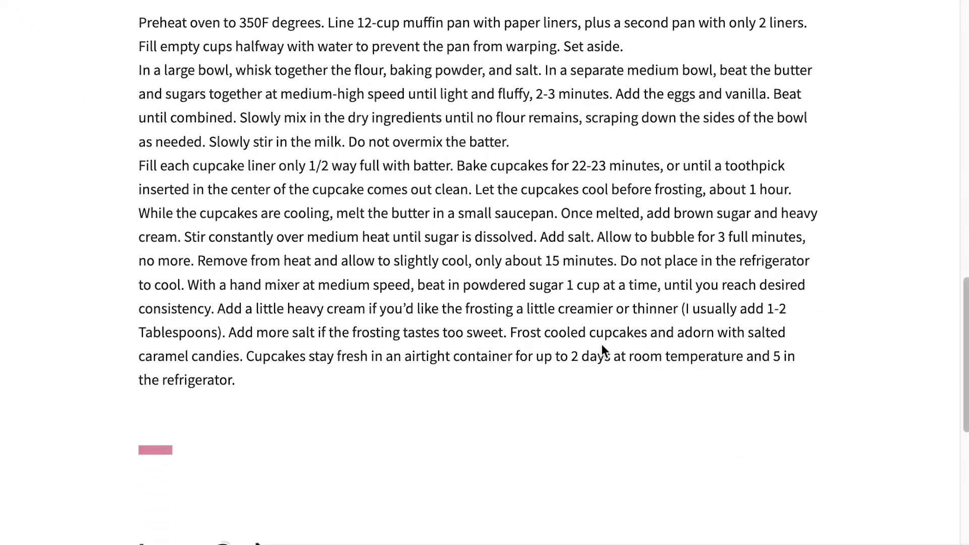
pyautogui.press('Home')
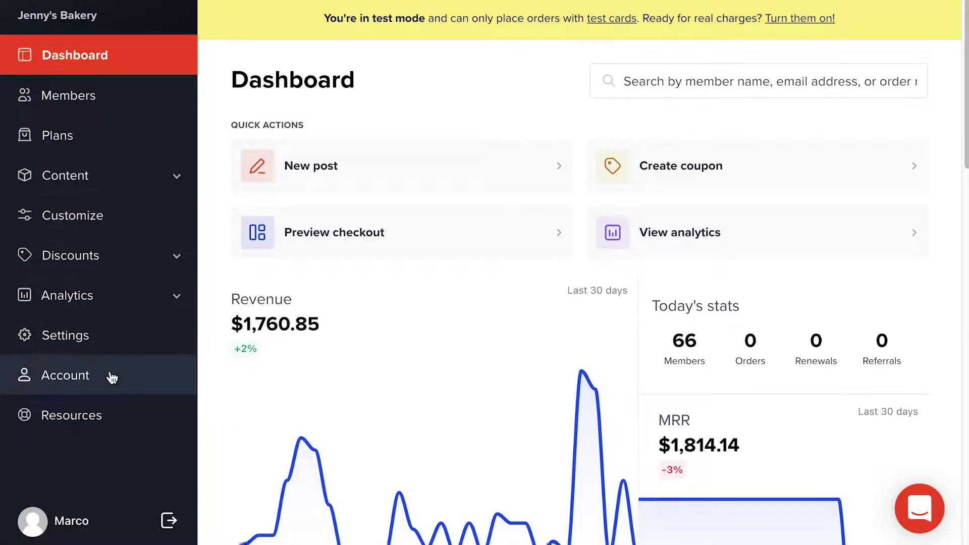
# Open Account's Activate account tab and scroll to the Starter, Pro and Premium plan cards
pyautogui.click(110, 376)
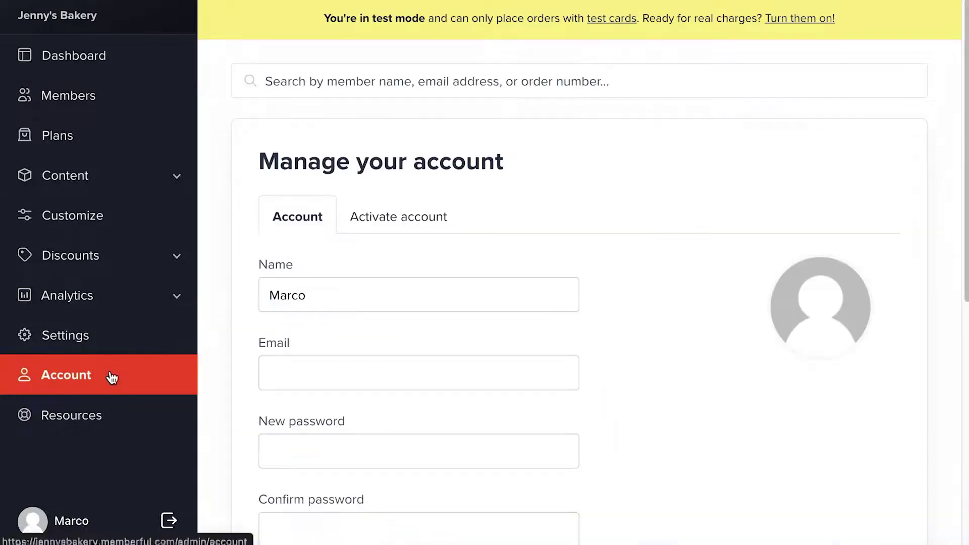
pyautogui.click(443, 209)
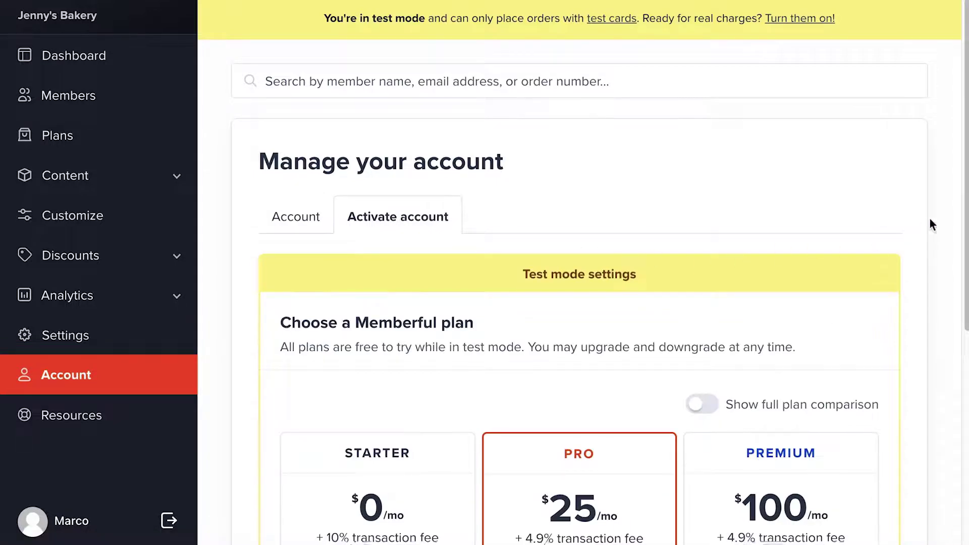
pyautogui.scroll(-1, 961, 238)
pyautogui.scroll(-5, 961, 238)
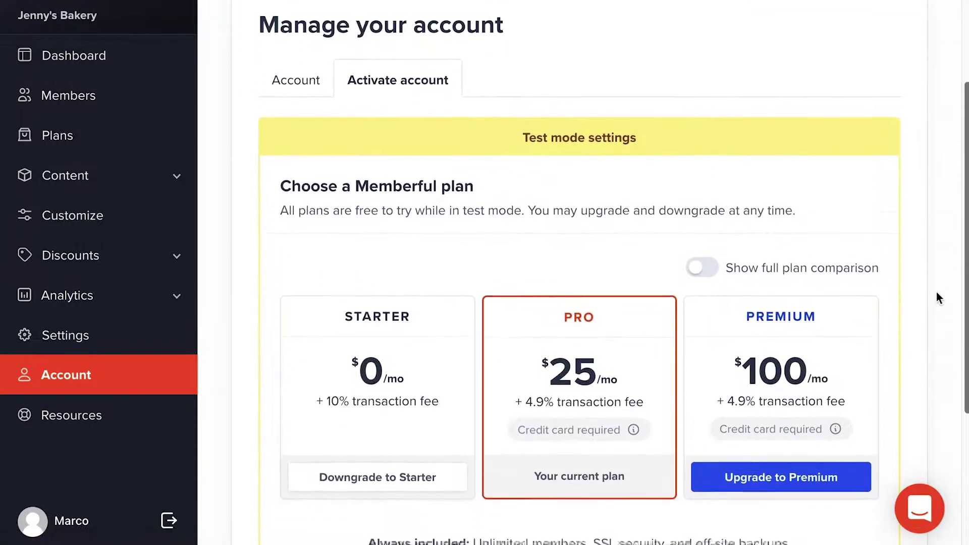
pyautogui.scroll(-2, 919, 374)
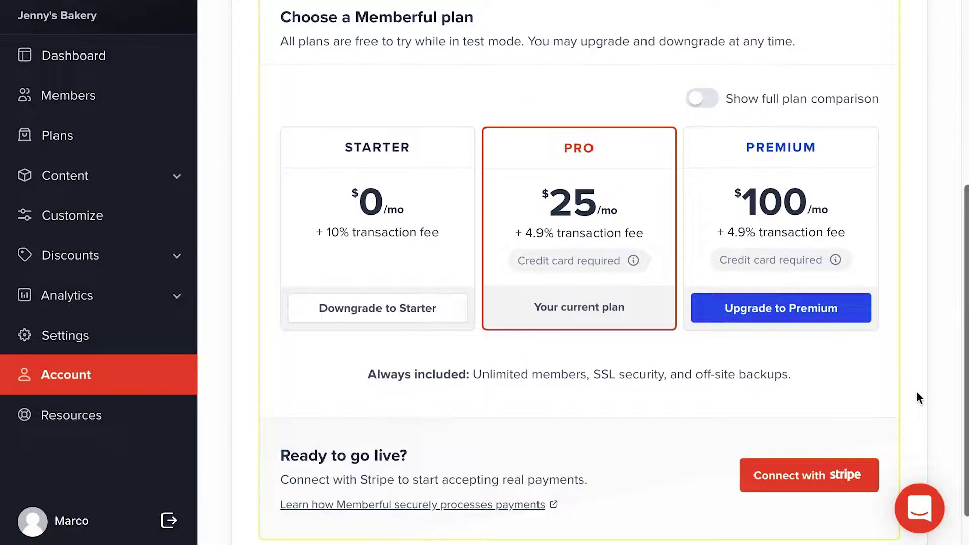